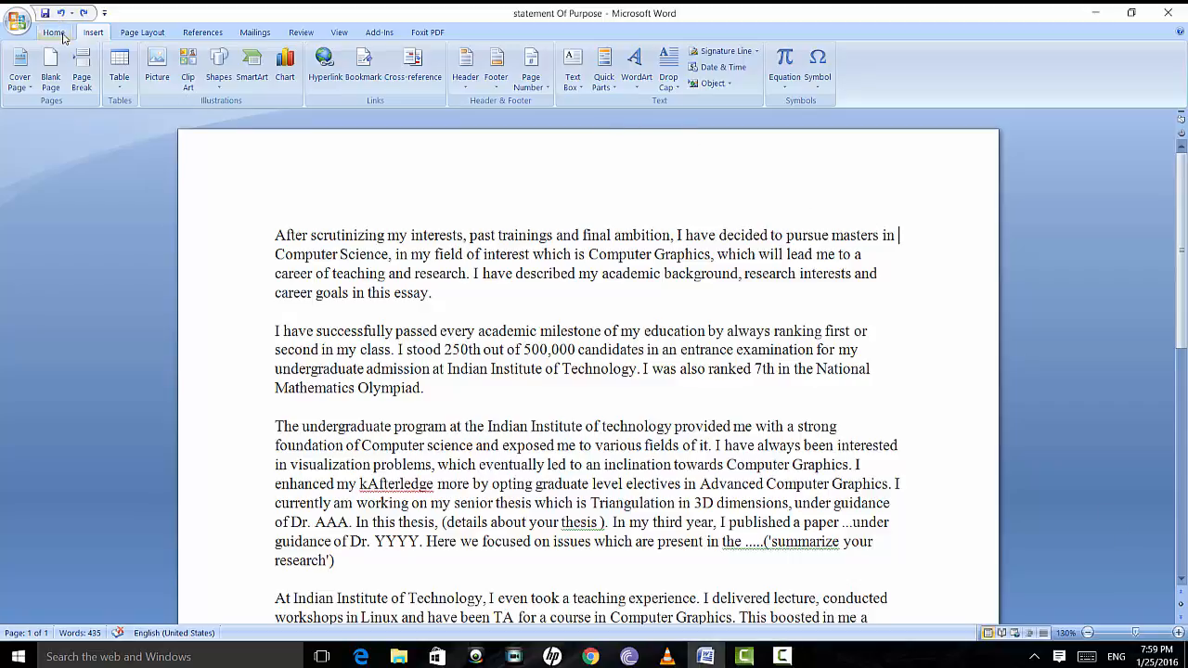
{"action": "left_click", "coordinate": [63, 37]}
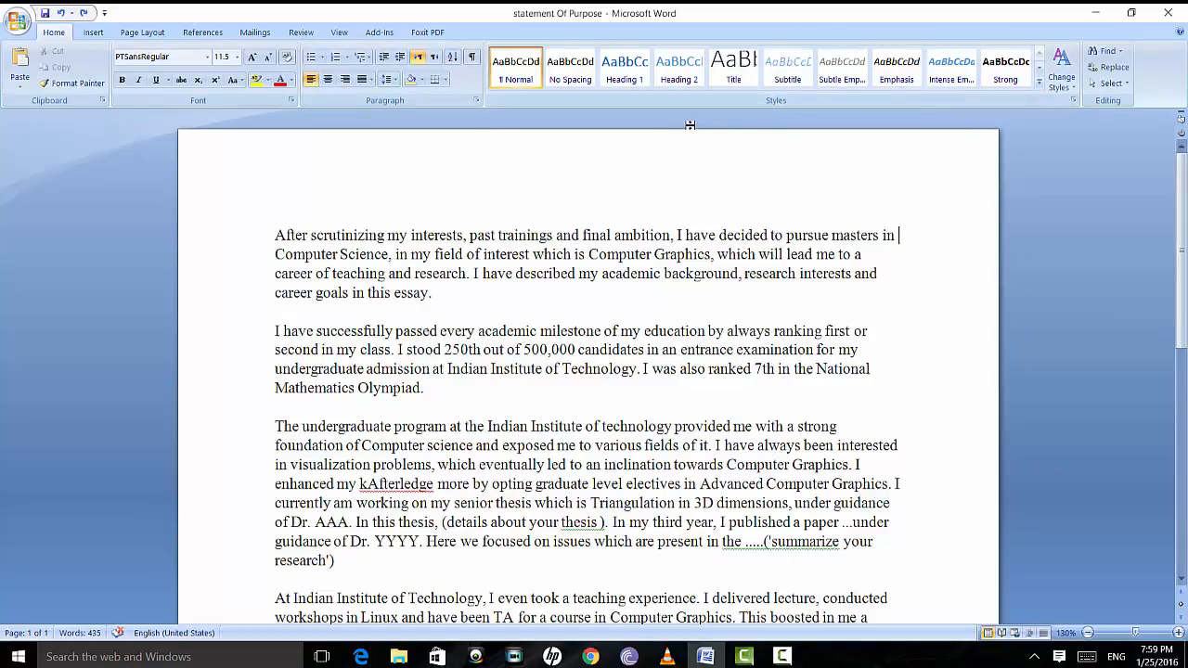
{"action": "left_click", "coordinate": [94, 33]}
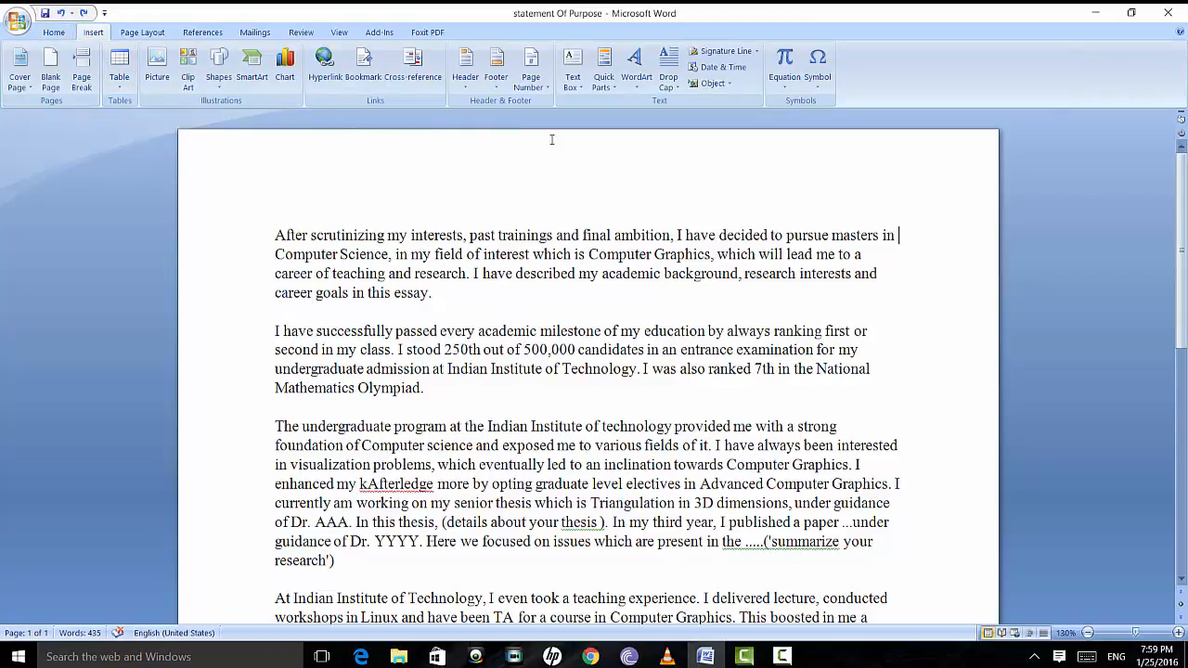
{"action": "left_click", "coordinate": [61, 35]}
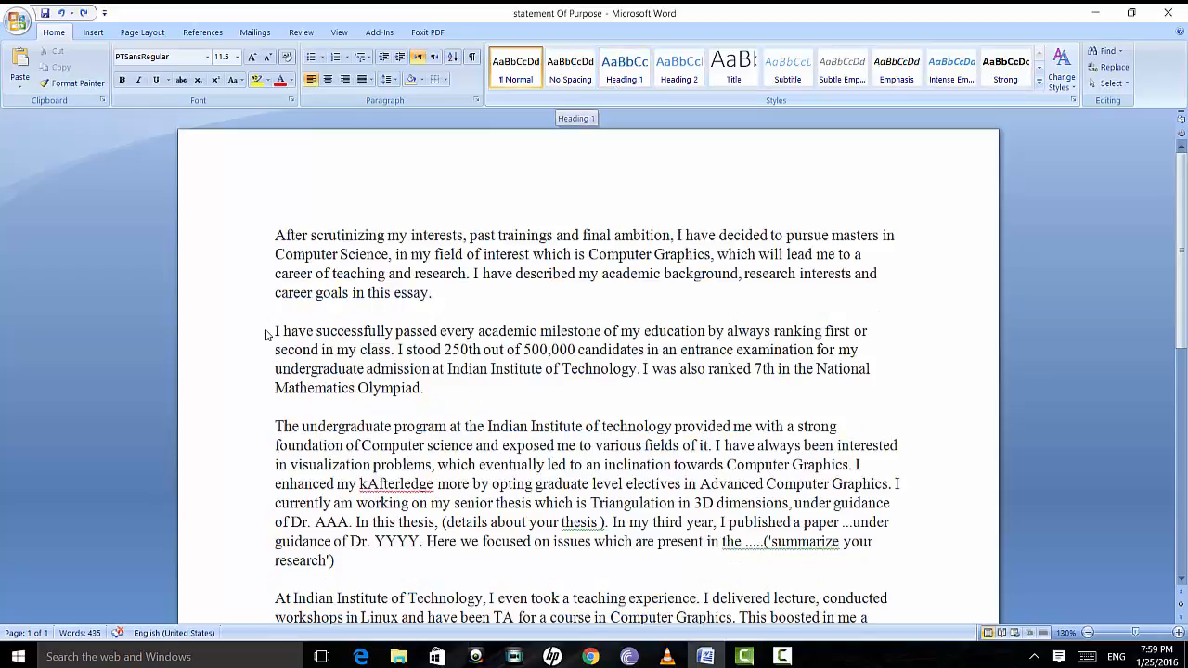
Select the text from the opening paragraph through "details about" and preview the available quick styles on it
{"action": "left_click_drag", "start_coordinate": [275, 236], "coordinate": [529, 522]}
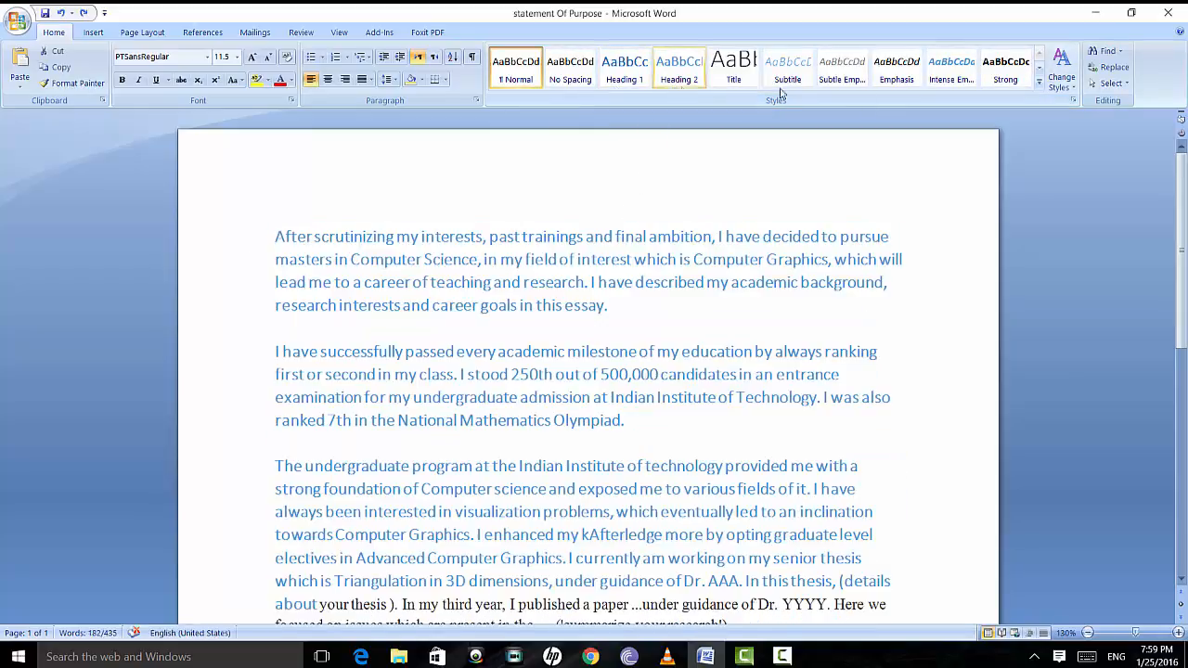
{"action": "left_click", "coordinate": [1040, 83]}
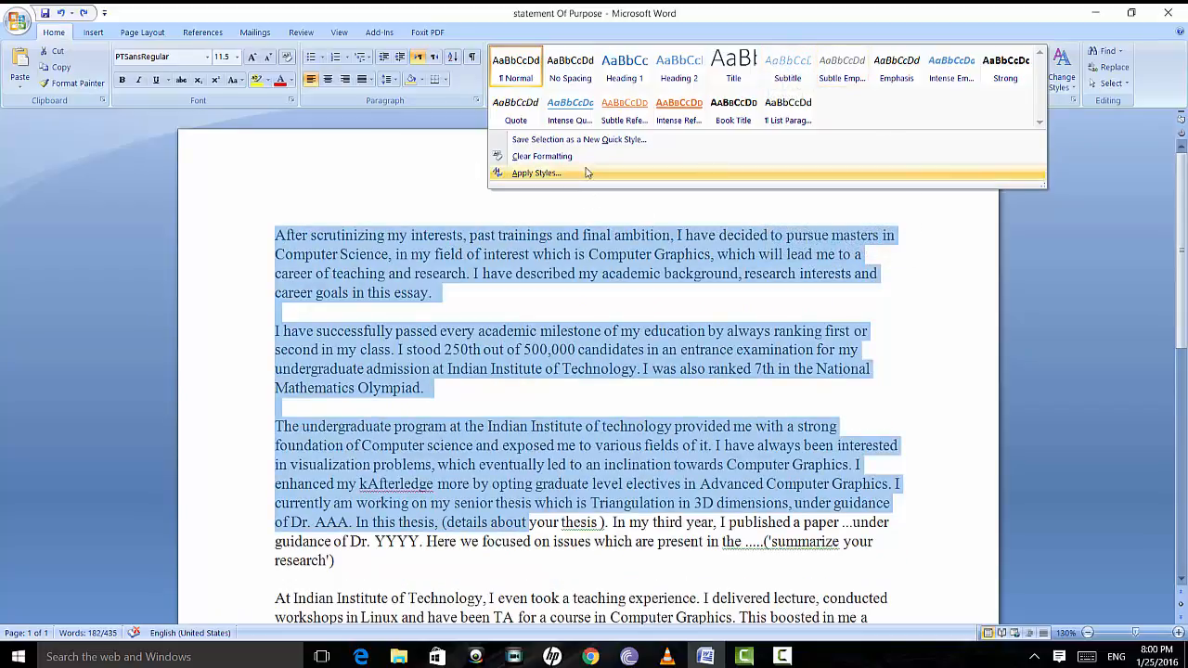
{"action": "left_click", "coordinate": [917, 300]}
Browse the style color schemes for the selected text without applying one, and clear the selection
{"action": "left_click", "coordinate": [1075, 84]}
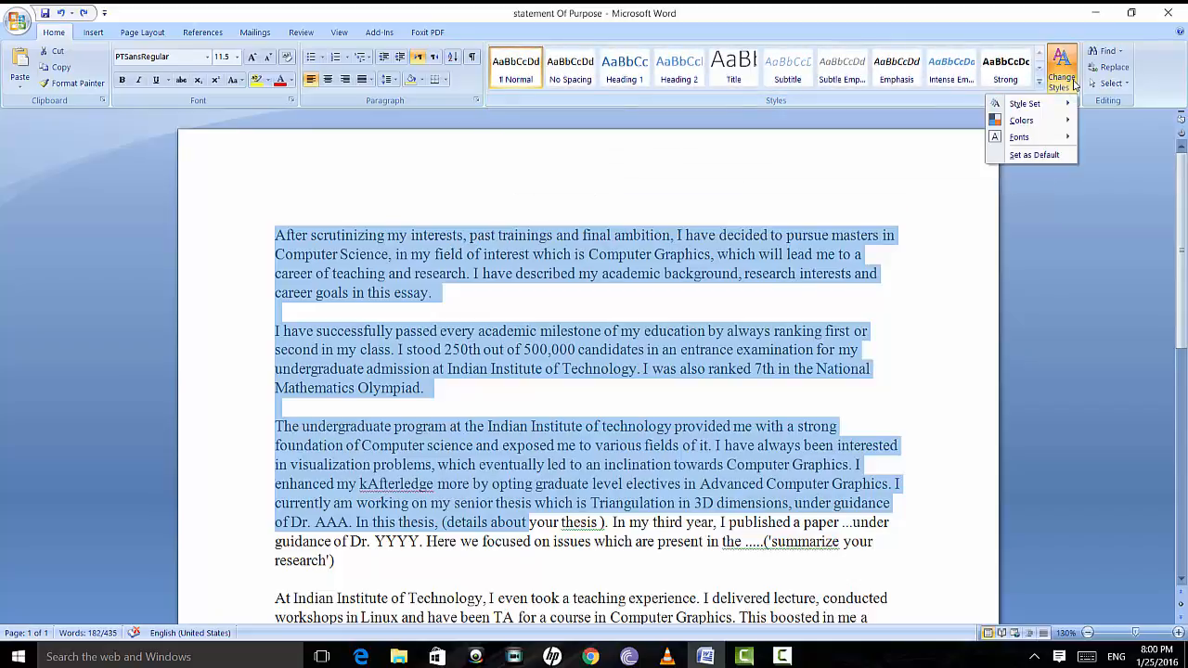
{"action": "mouse_move", "coordinate": [1072, 105]}
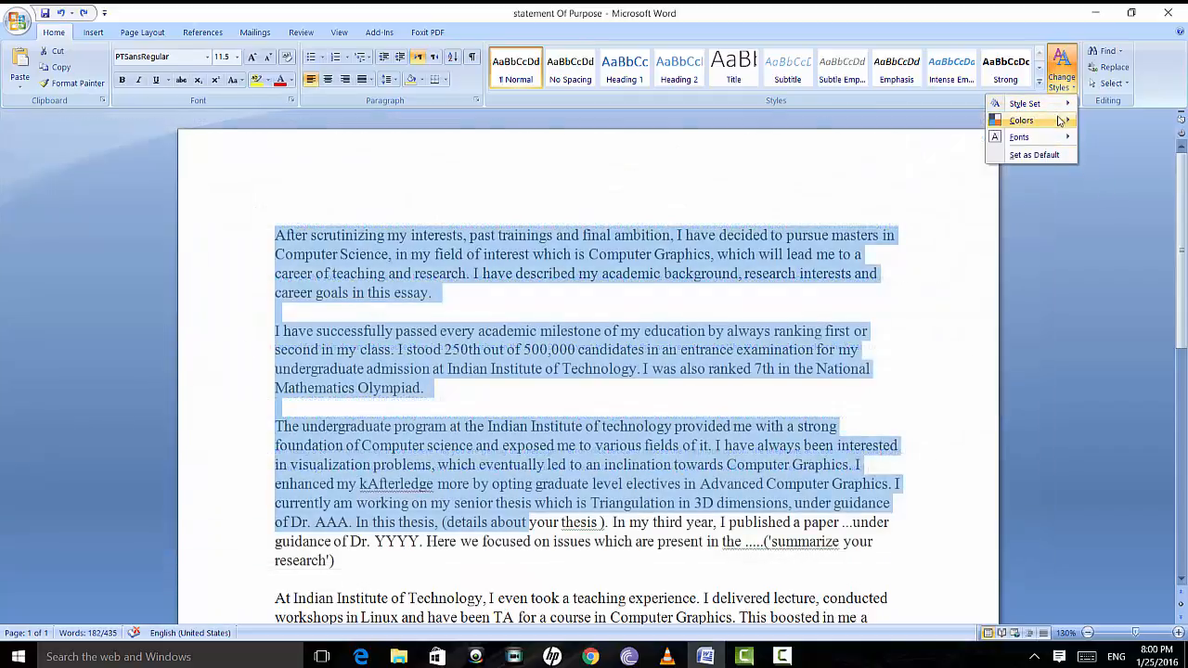
{"action": "mouse_move", "coordinate": [1031, 119]}
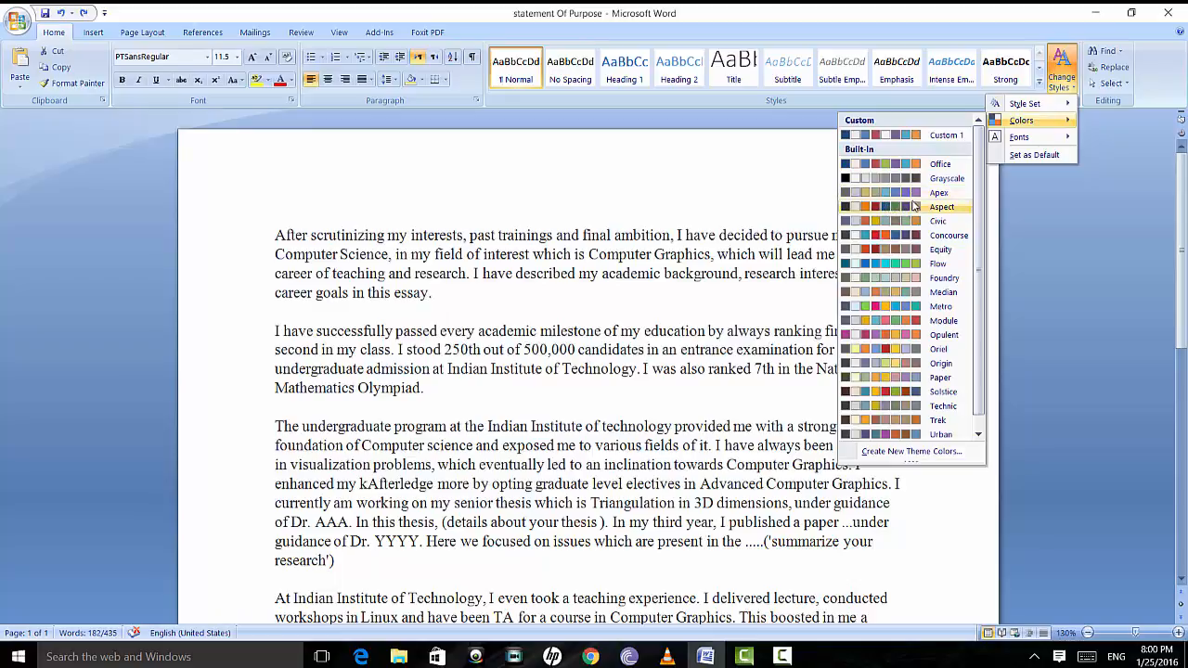
{"action": "left_click", "coordinate": [1132, 206]}
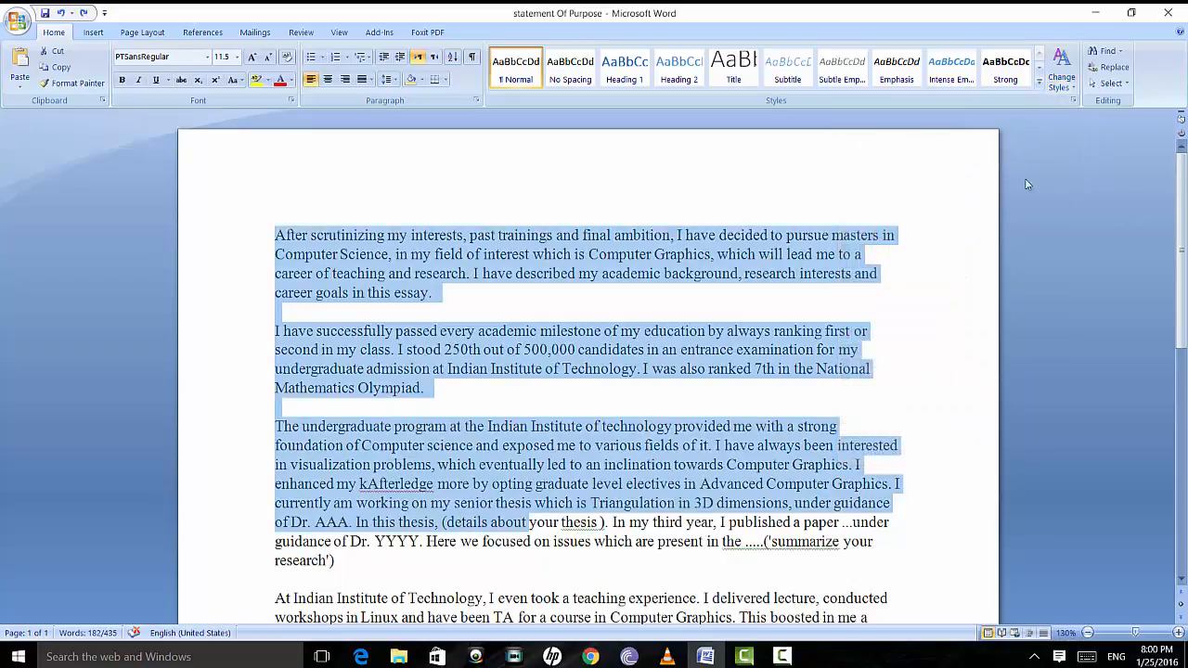
{"action": "left_click", "coordinate": [972, 179]}
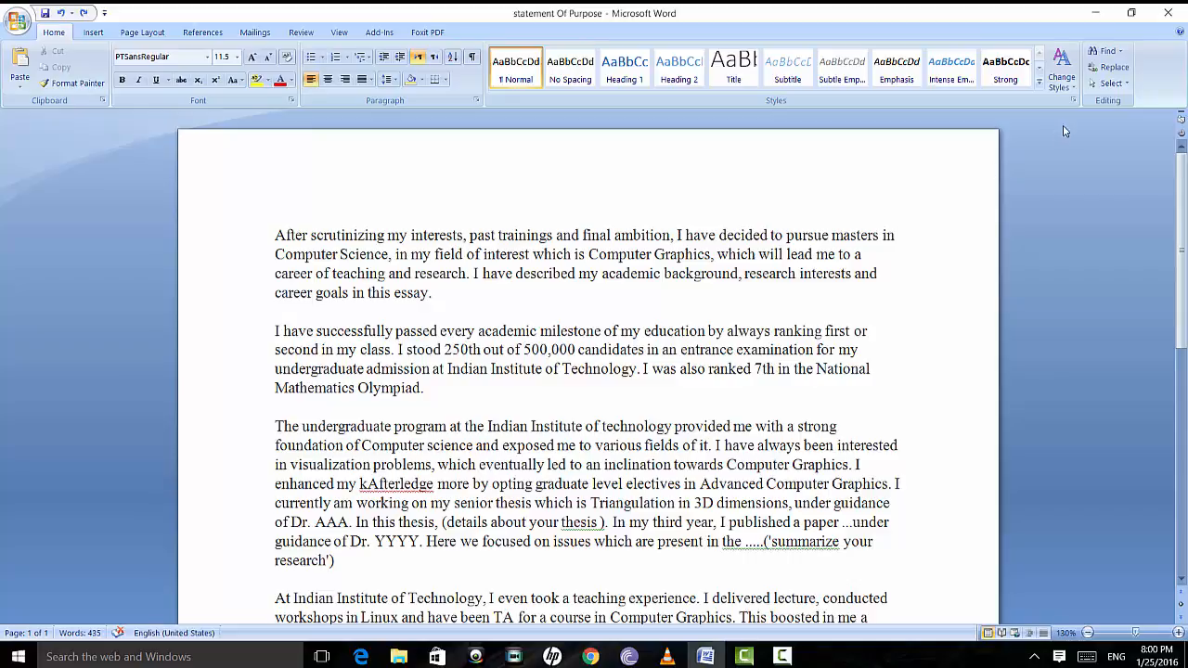
Show the full list of document styles and close it again
{"action": "left_click", "coordinate": [1073, 99]}
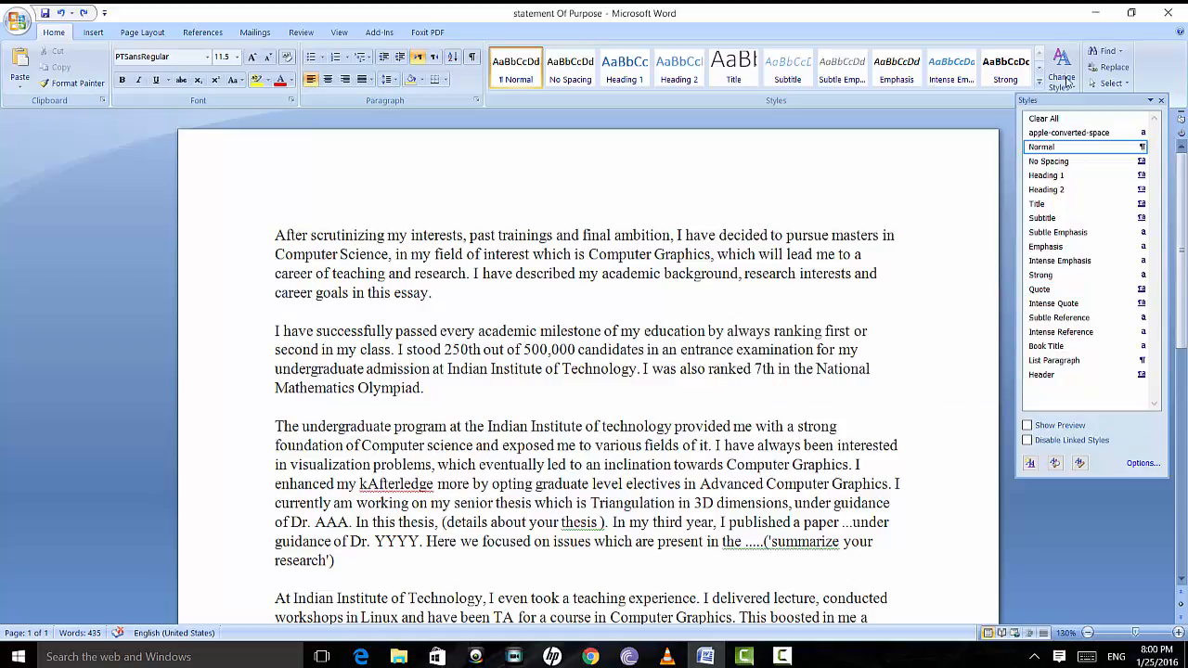
{"action": "left_click", "coordinate": [1160, 101]}
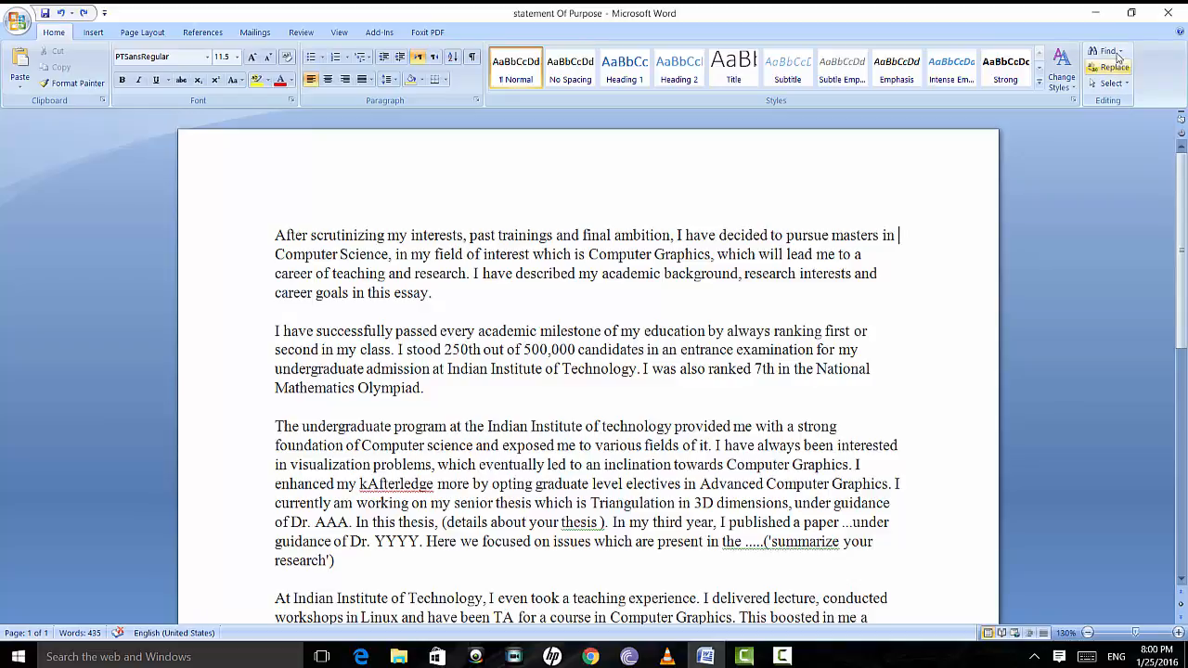
{"action": "scroll", "coordinate": [676, 330], "scroll_direction": "down", "scroll_amount": 10}
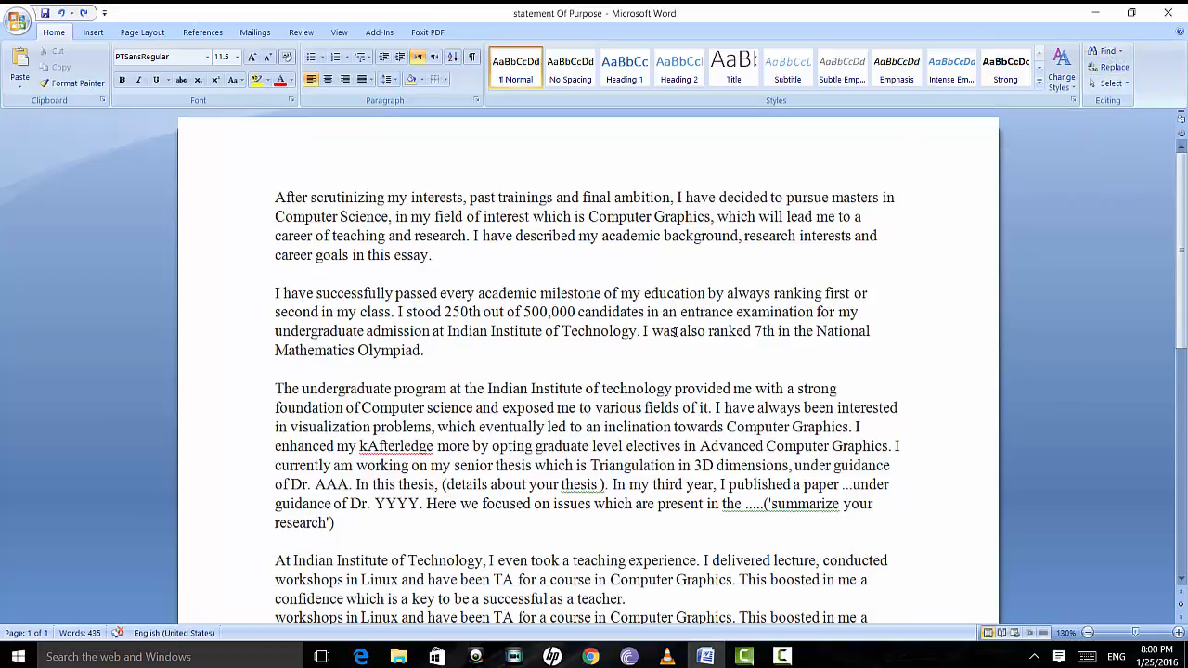
{"action": "scroll", "coordinate": [676, 331], "scroll_direction": "up", "scroll_amount": 10}
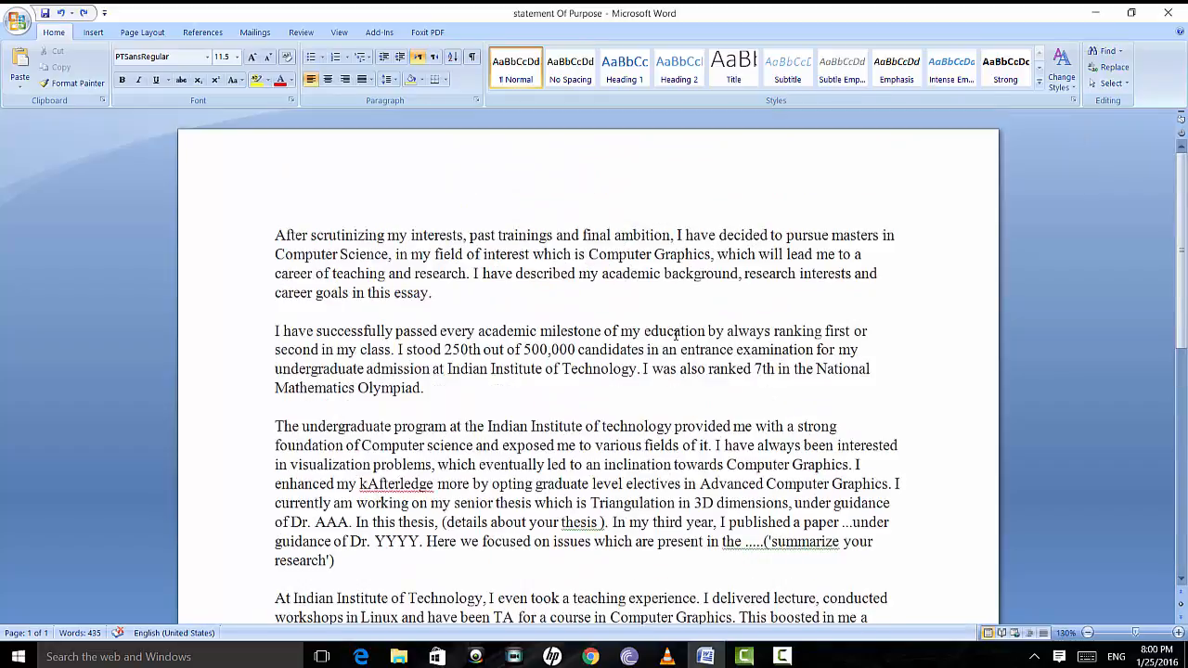
Search the document for "After" and step through its occurrences
{"action": "left_click", "coordinate": [1100, 52]}
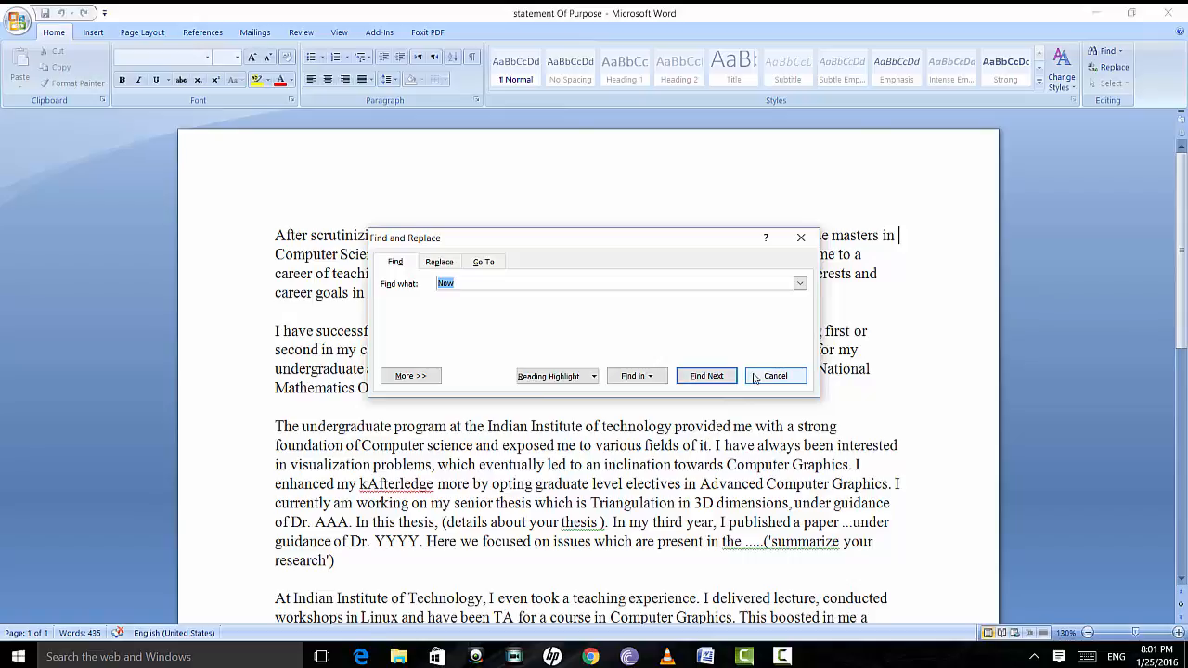
{"action": "type", "text": "After"}
{"action": "left_click", "coordinate": [706, 376]}
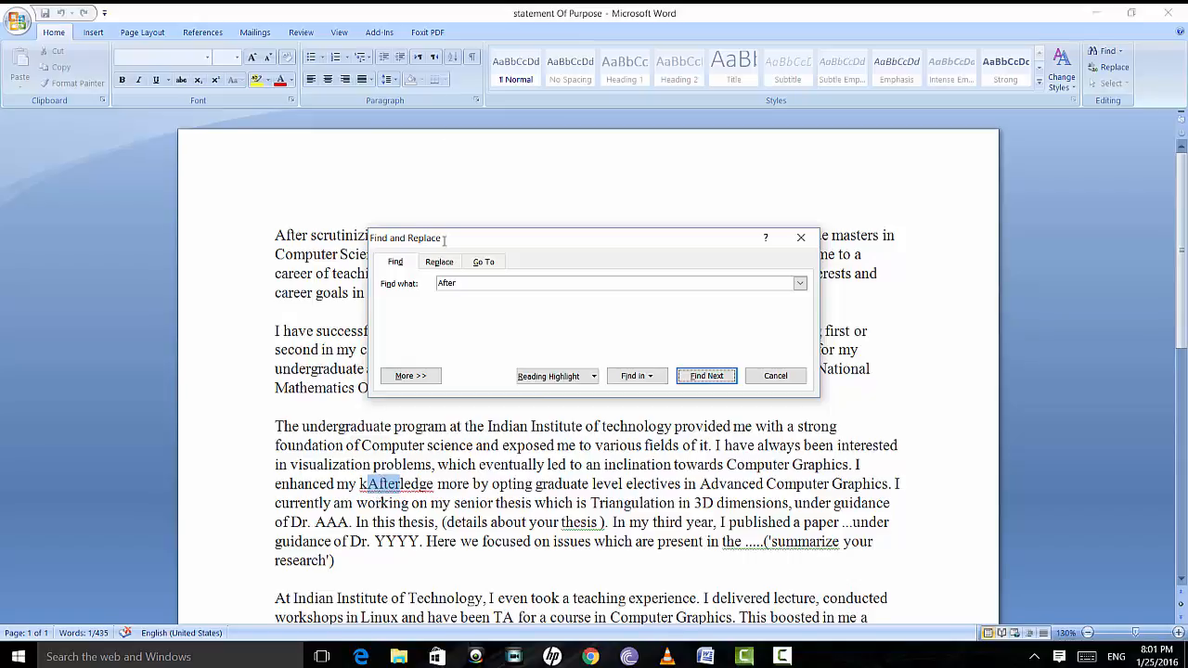
{"action": "left_click", "coordinate": [689, 380]}
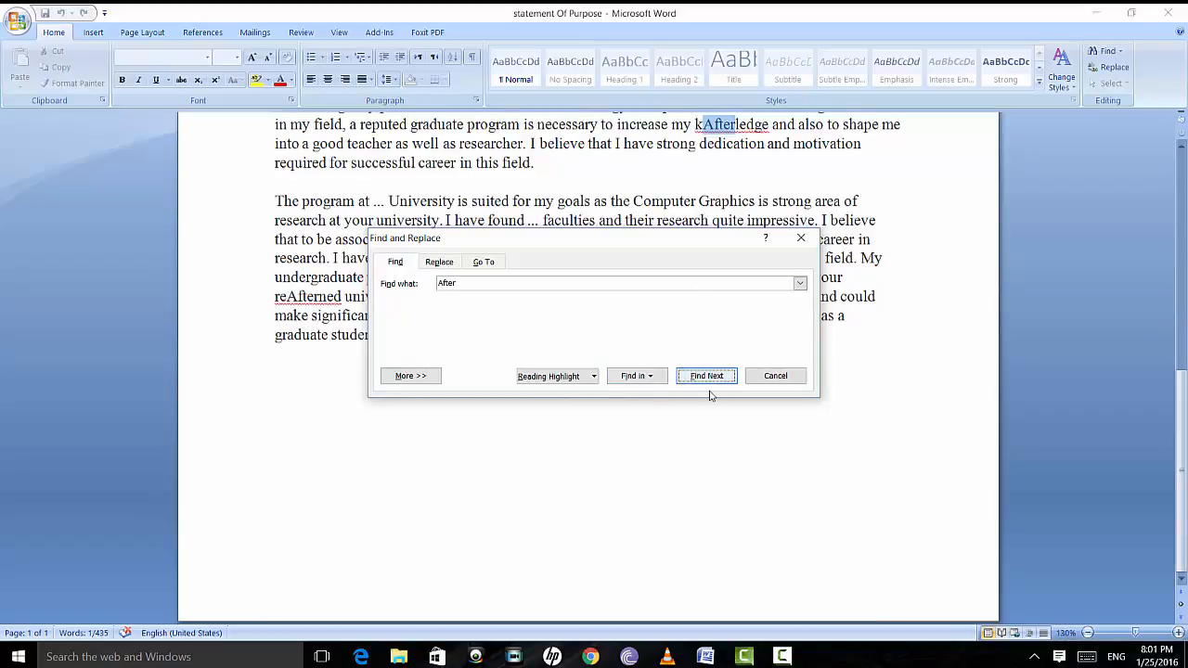
{"action": "left_click", "coordinate": [709, 378]}
{"action": "left_click", "coordinate": [710, 379]}
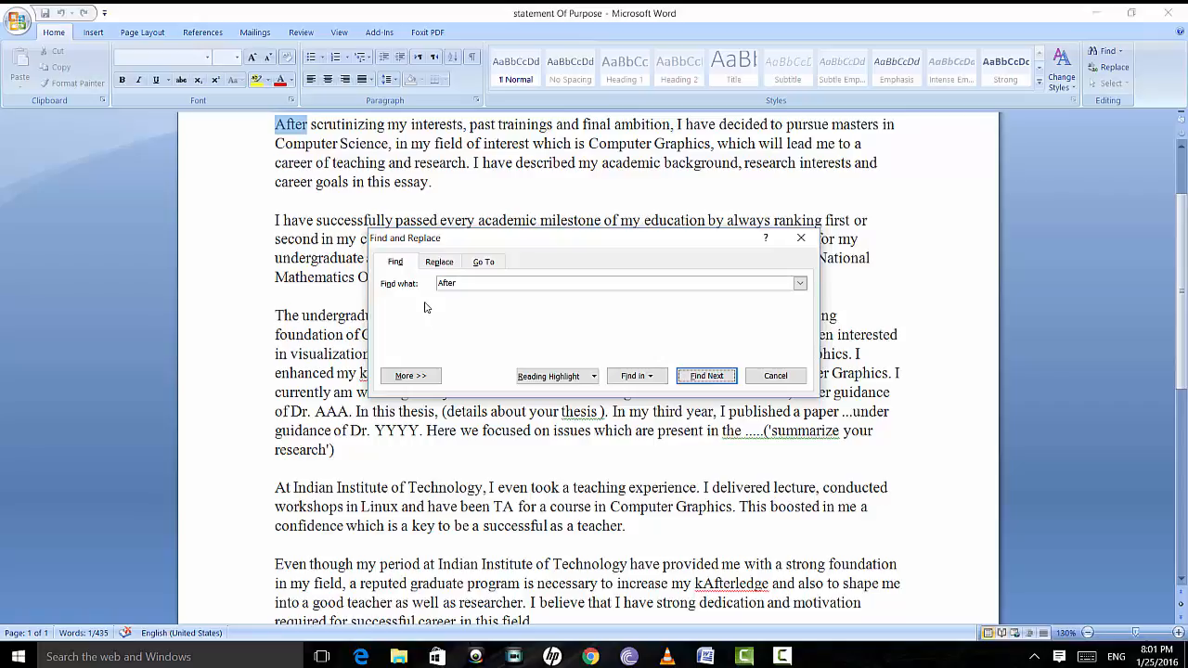
Replace all occurrences of "After" with "now" throughout the document
{"action": "left_click", "coordinate": [438, 265]}
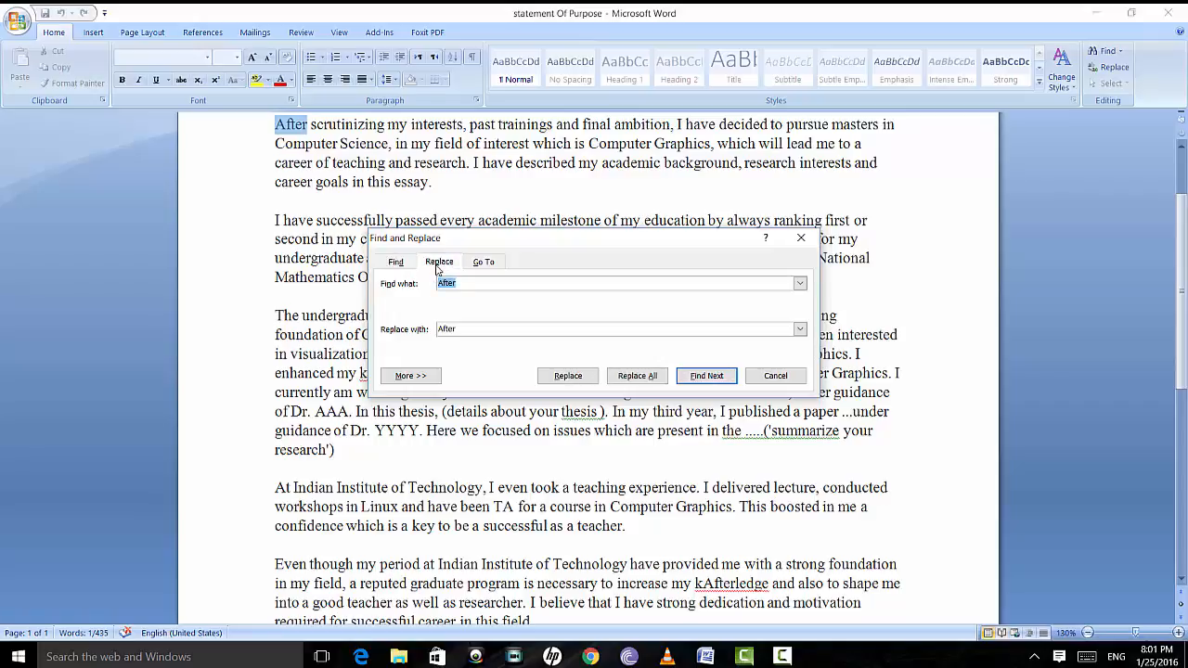
{"action": "double_click", "coordinate": [464, 327]}
{"action": "type", "text": "now"}
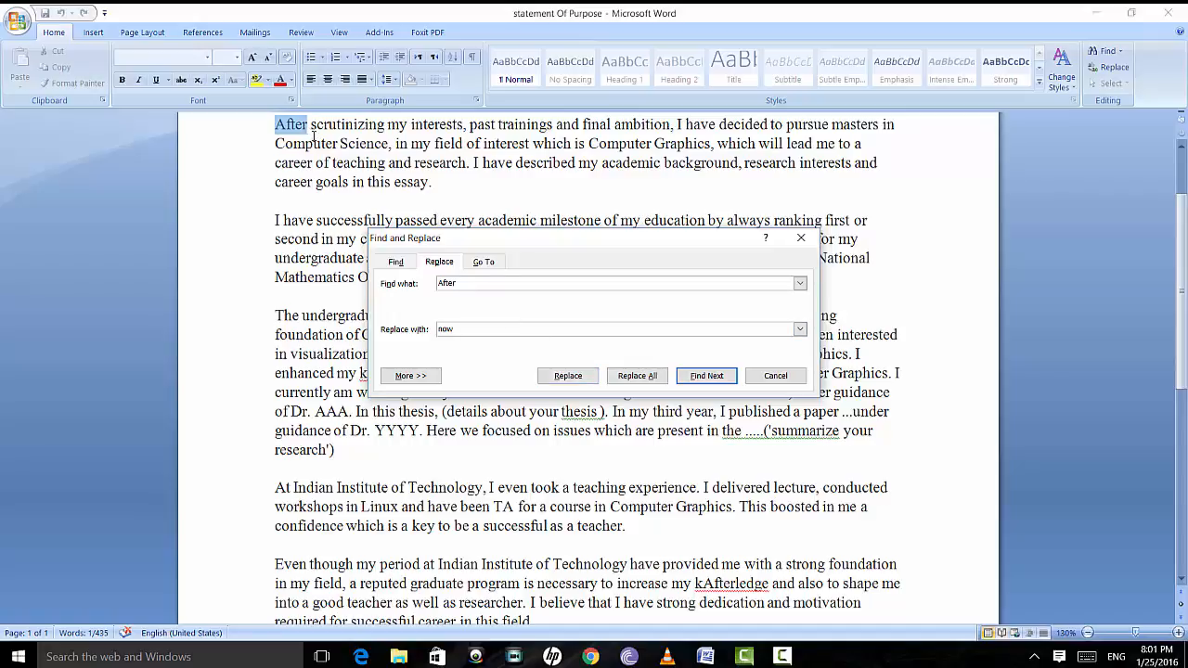
{"action": "left_click", "coordinate": [617, 376]}
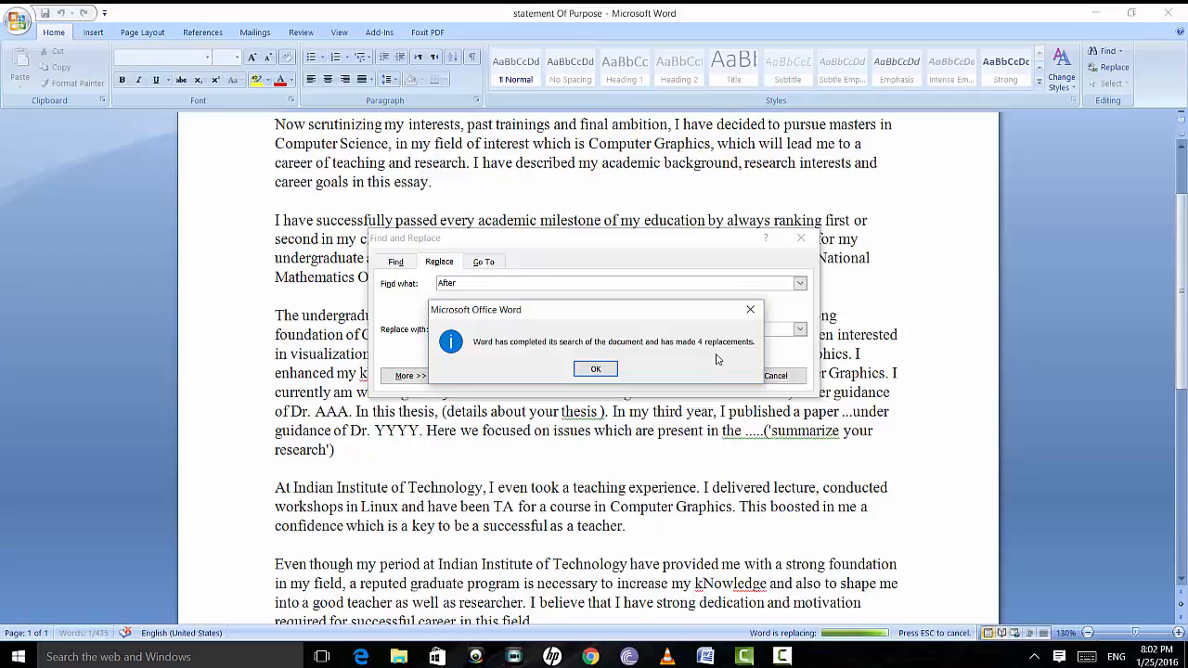
{"action": "left_click", "coordinate": [587, 374]}
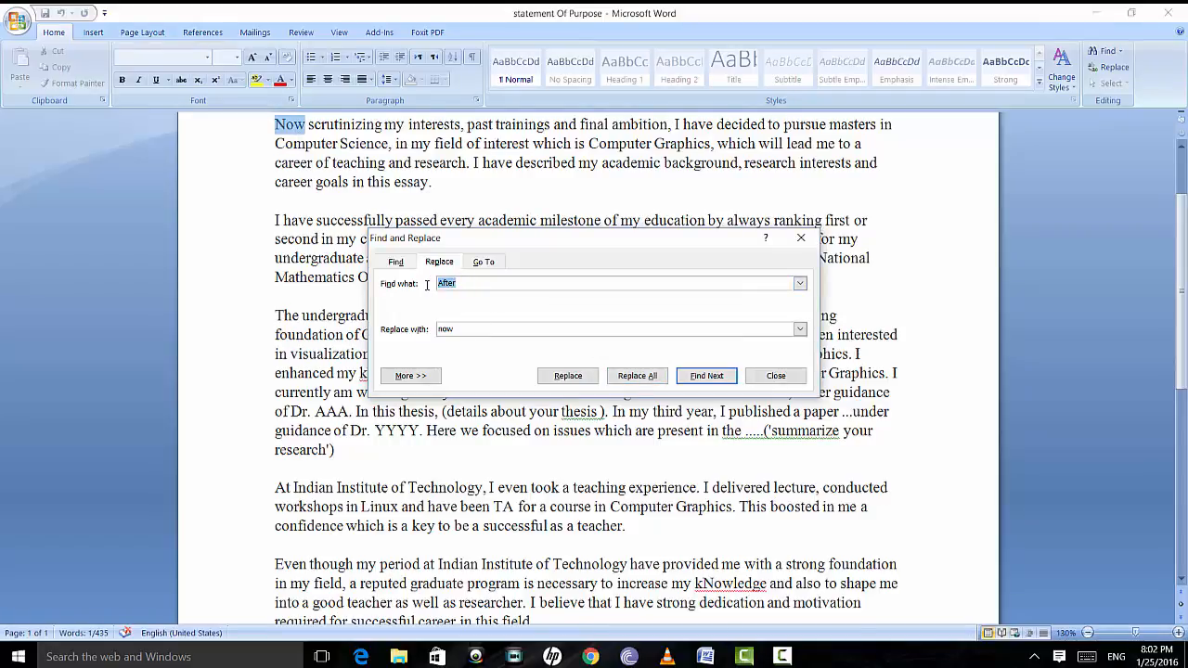
Search for "now", step through its occurrences to the end of the document, and close the search
{"action": "type", "text": "now"}
{"action": "left_click", "coordinate": [693, 378]}
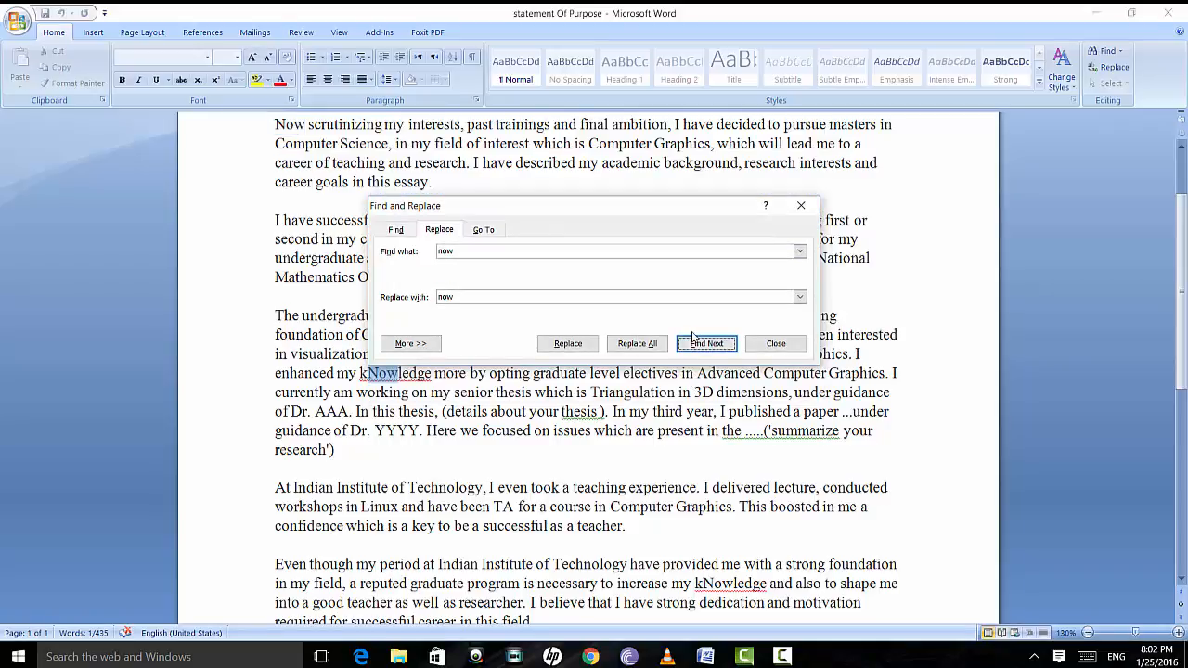
{"action": "left_click", "coordinate": [693, 342]}
{"action": "left_click", "coordinate": [694, 346]}
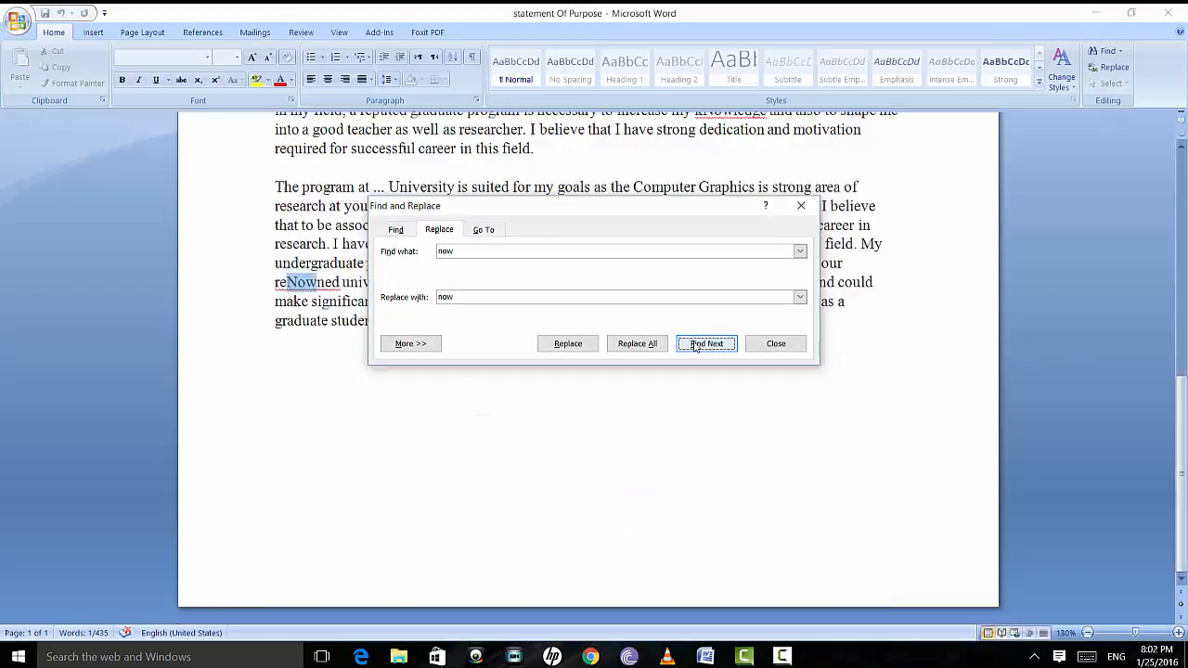
{"action": "left_click", "coordinate": [694, 345]}
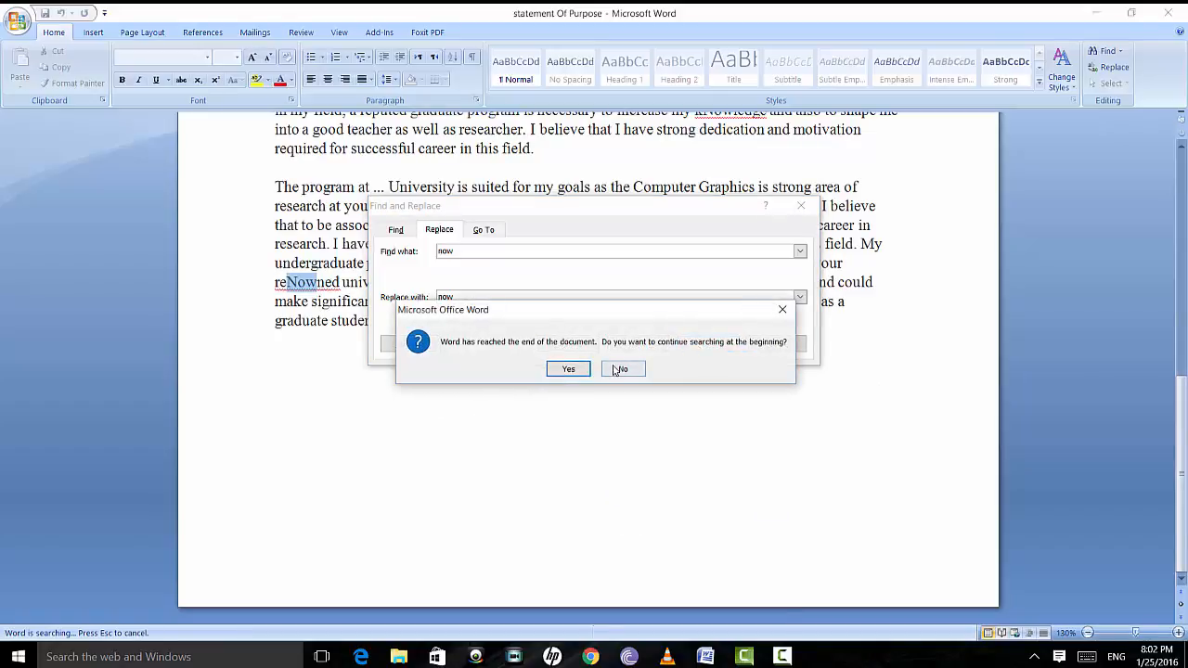
{"action": "left_click", "coordinate": [617, 369]}
{"action": "left_click", "coordinate": [761, 345]}
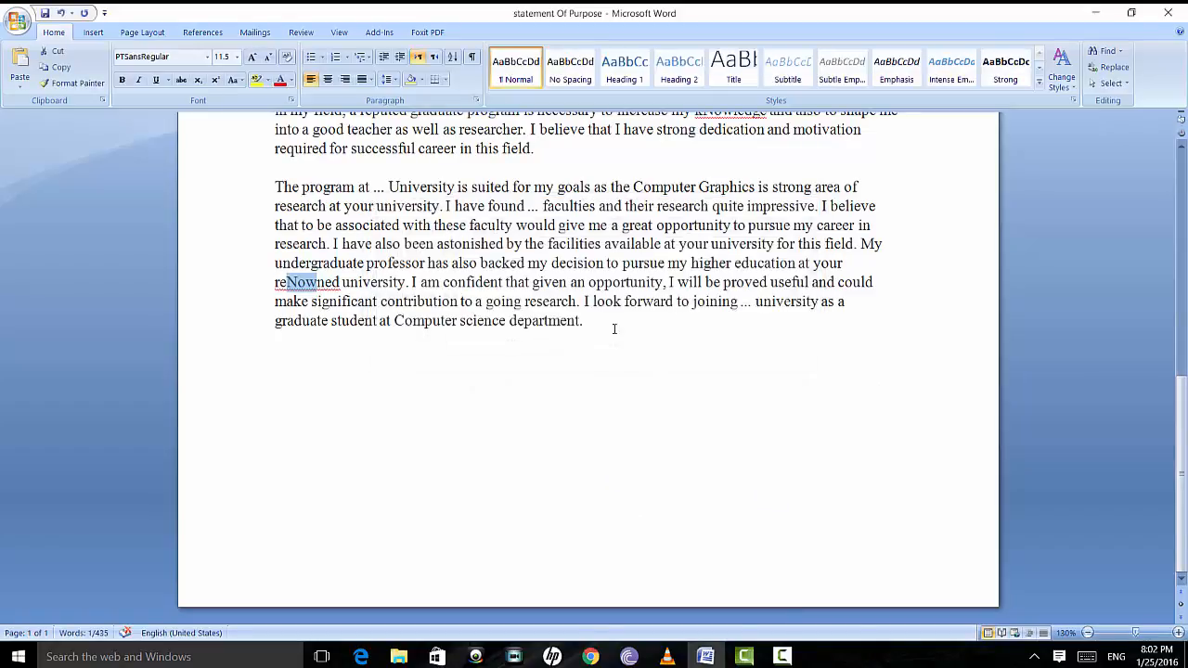
Undo the replacement of "After" with "now" and deselect the text
{"action": "key", "text": "ctrl+z"}
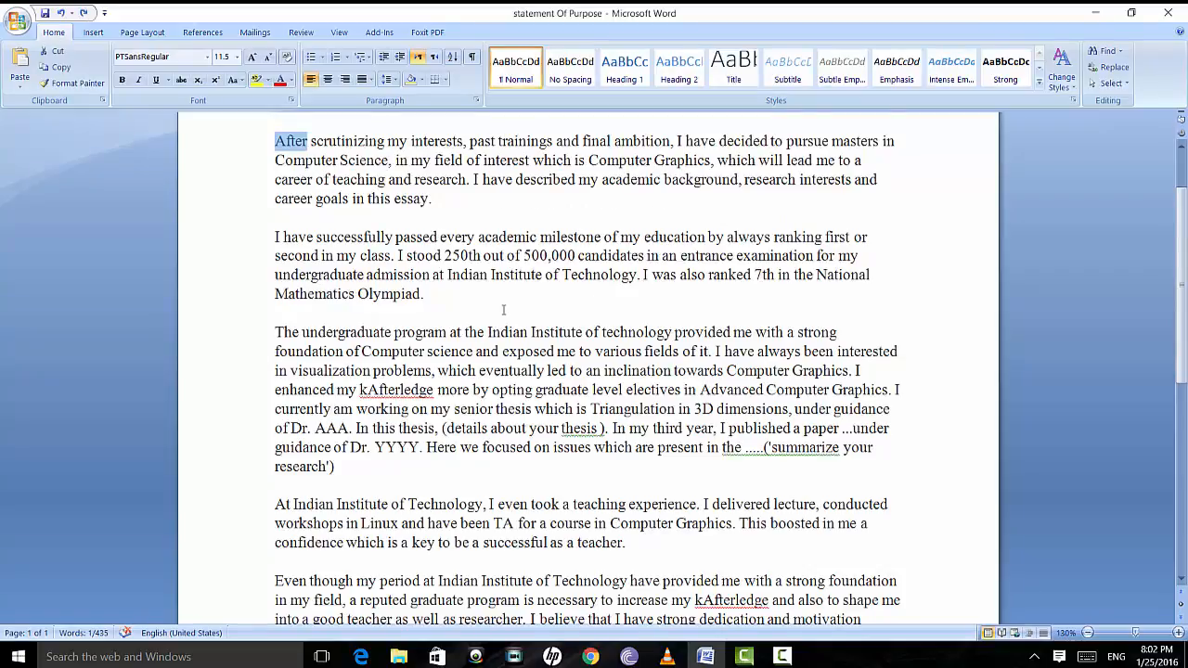
{"action": "left_click", "coordinate": [493, 293]}
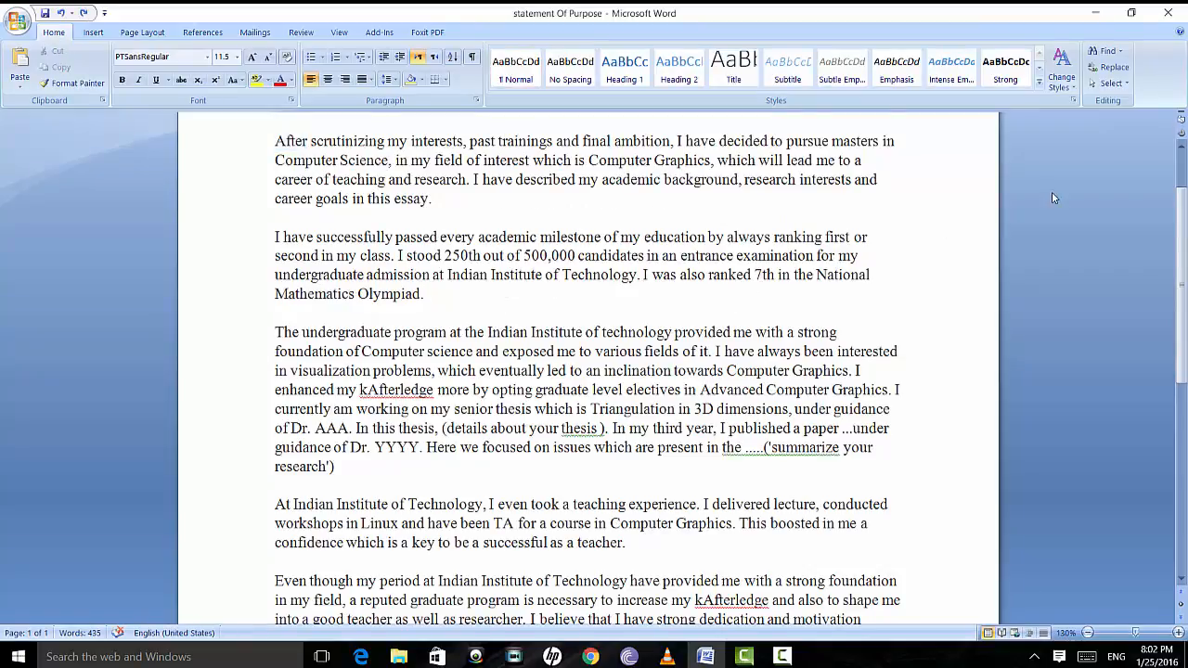
Examine the Go To options for line, bookmark and footnote, and close the Find and Replace dialog
{"action": "left_click", "coordinate": [1109, 68]}
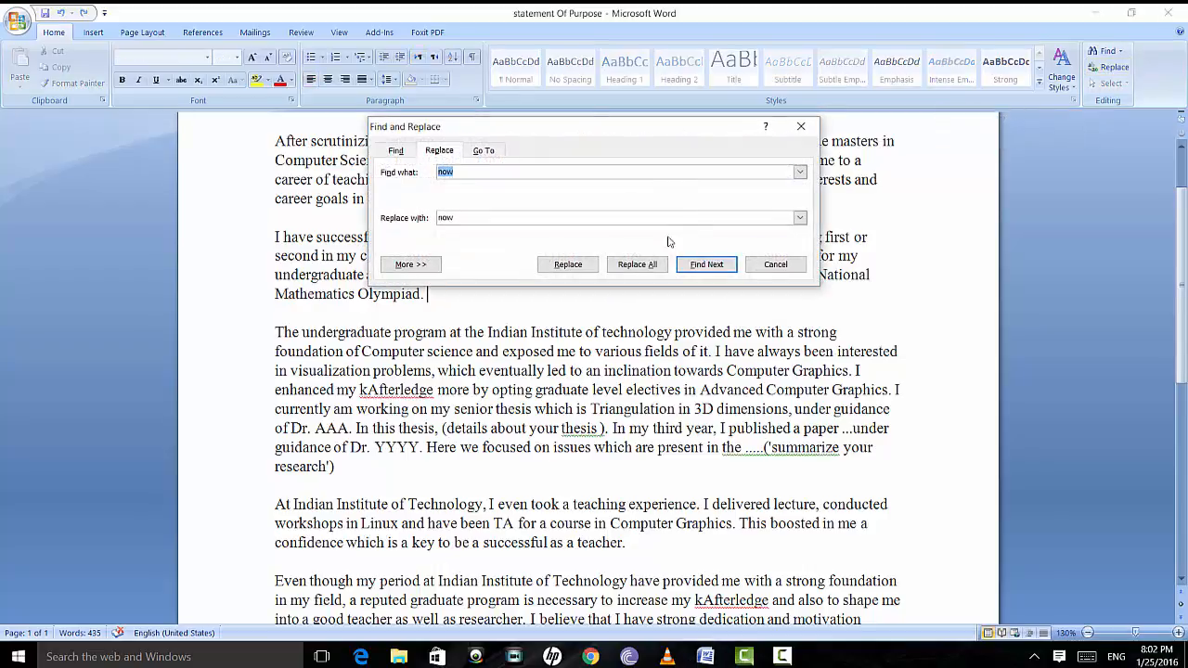
{"action": "left_click", "coordinate": [475, 154]}
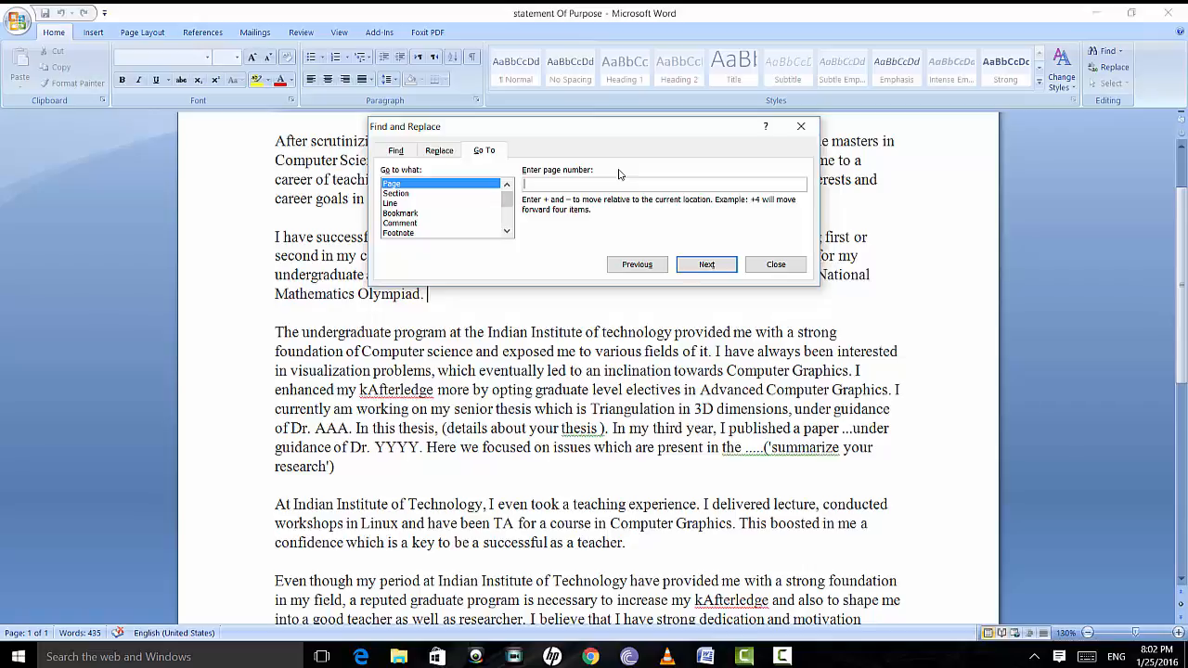
{"action": "left_click", "coordinate": [413, 204]}
{"action": "left_click", "coordinate": [410, 214]}
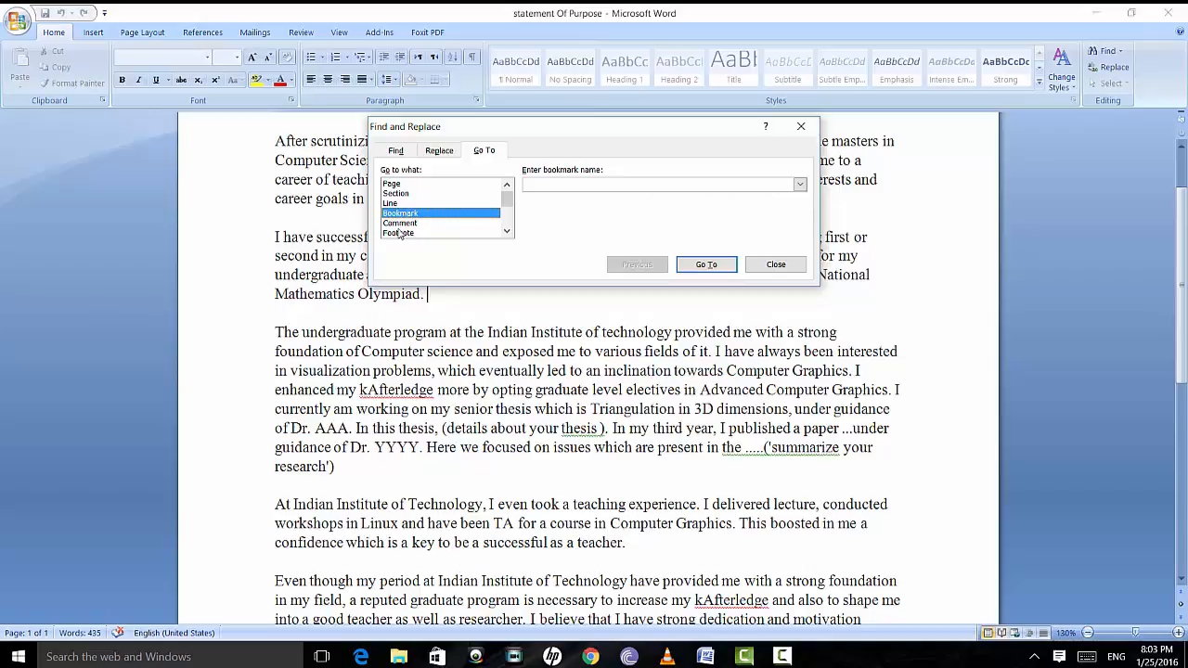
{"action": "left_click", "coordinate": [401, 233]}
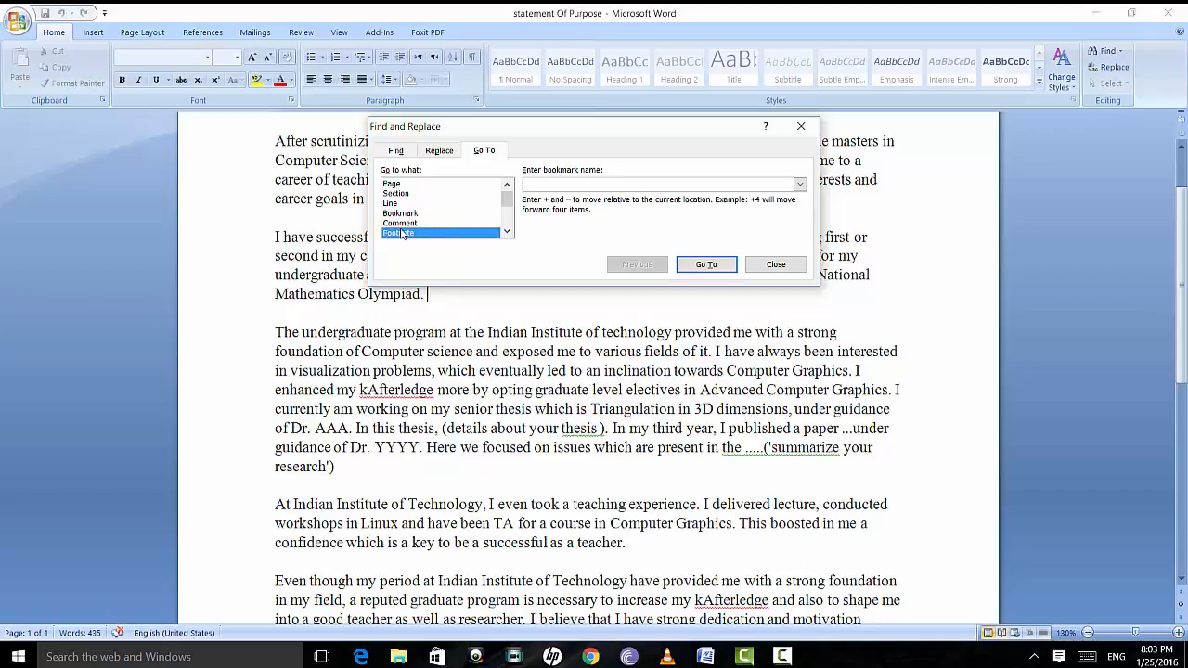
{"action": "left_click", "coordinate": [774, 265]}
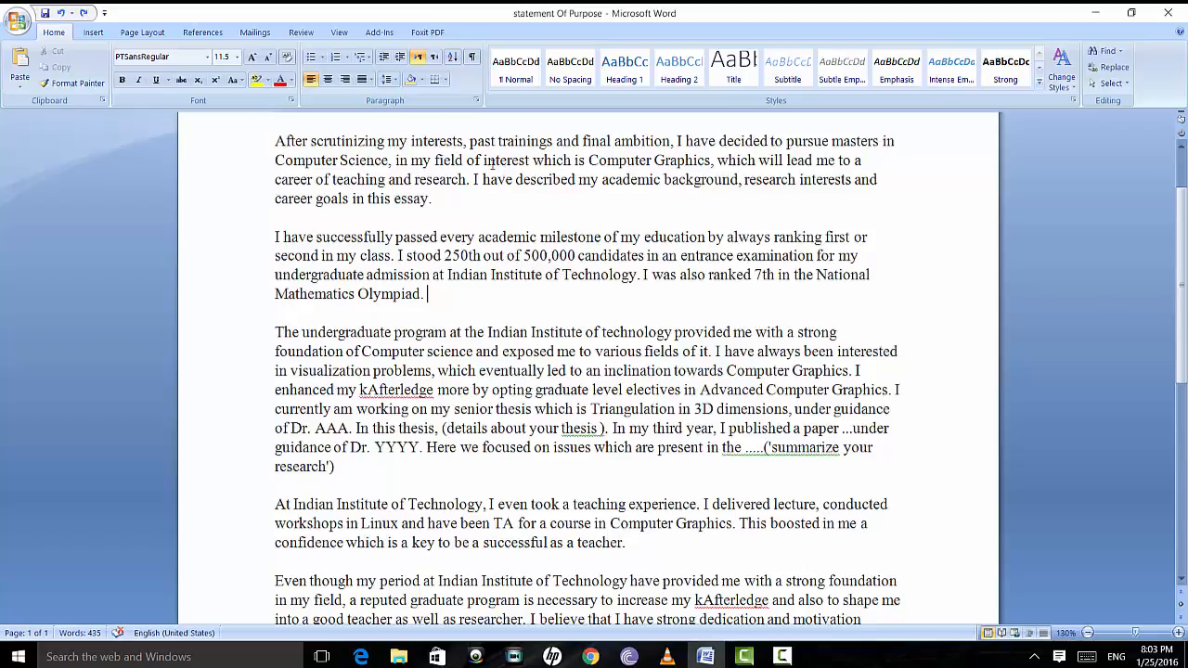
Insert the built-in Annual cover page at the front of the document and look over its layout
{"action": "left_click", "coordinate": [86, 37]}
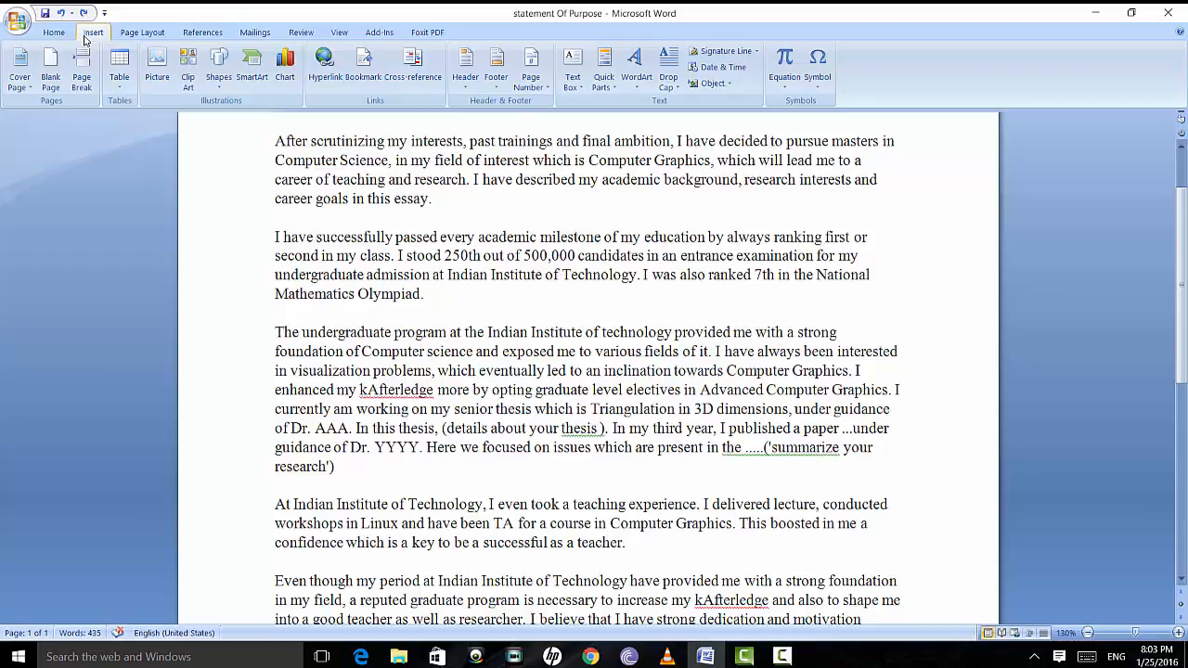
{"action": "left_click", "coordinate": [30, 88]}
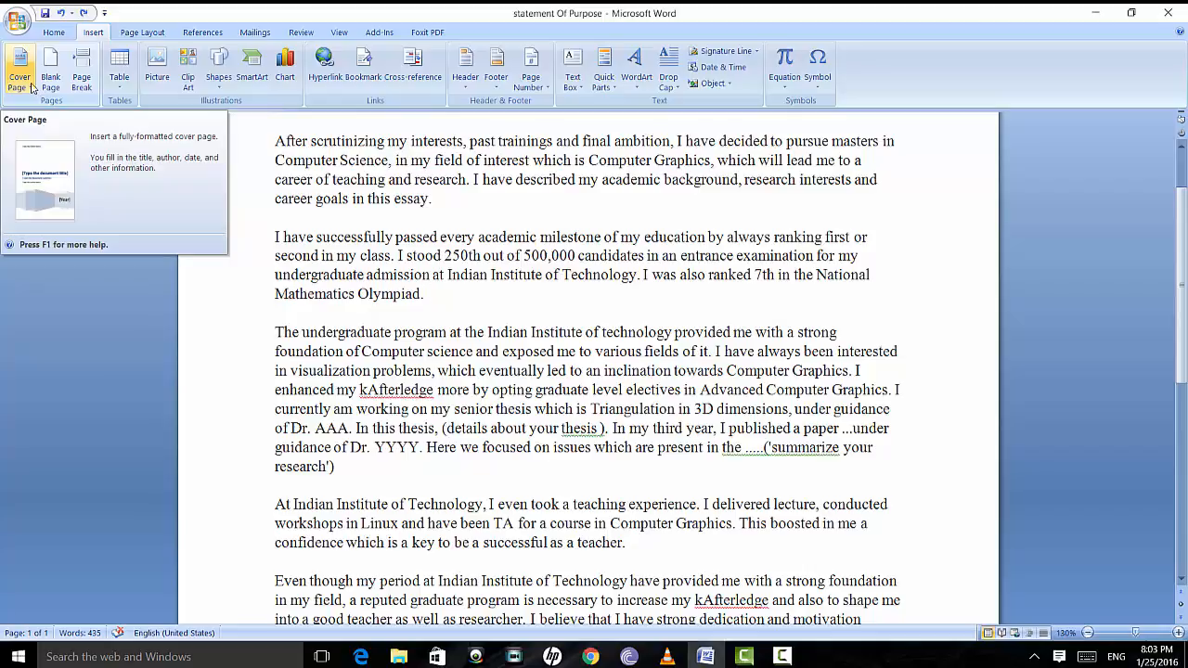
{"action": "left_click", "coordinate": [19, 81]}
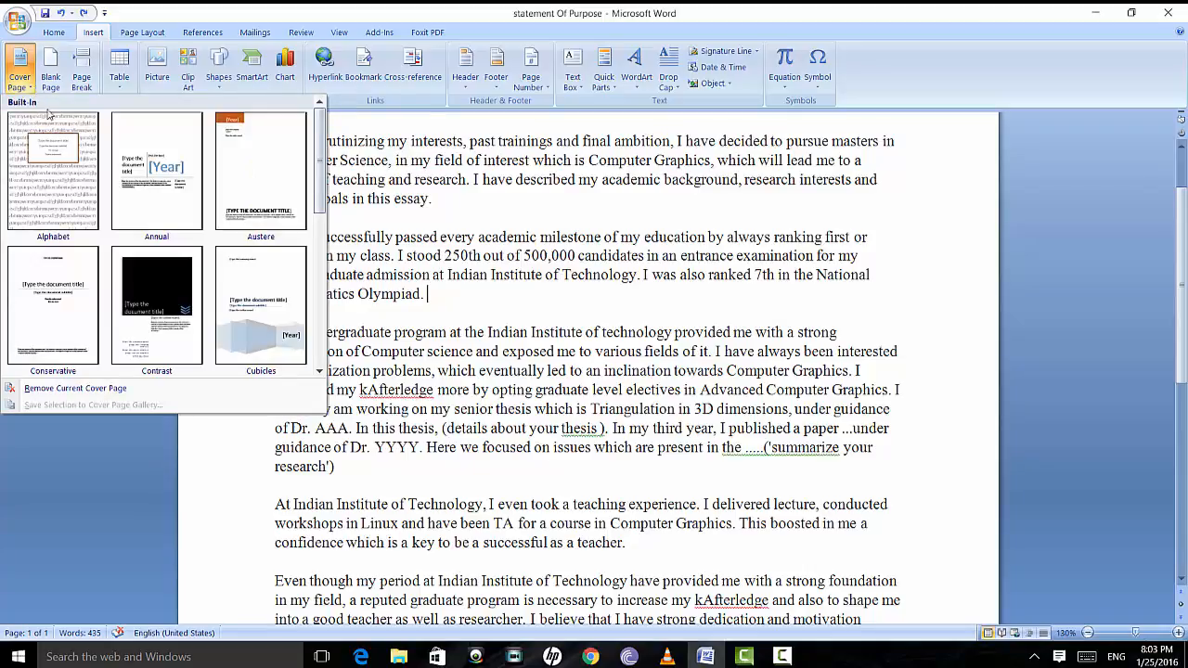
{"action": "left_click", "coordinate": [147, 195]}
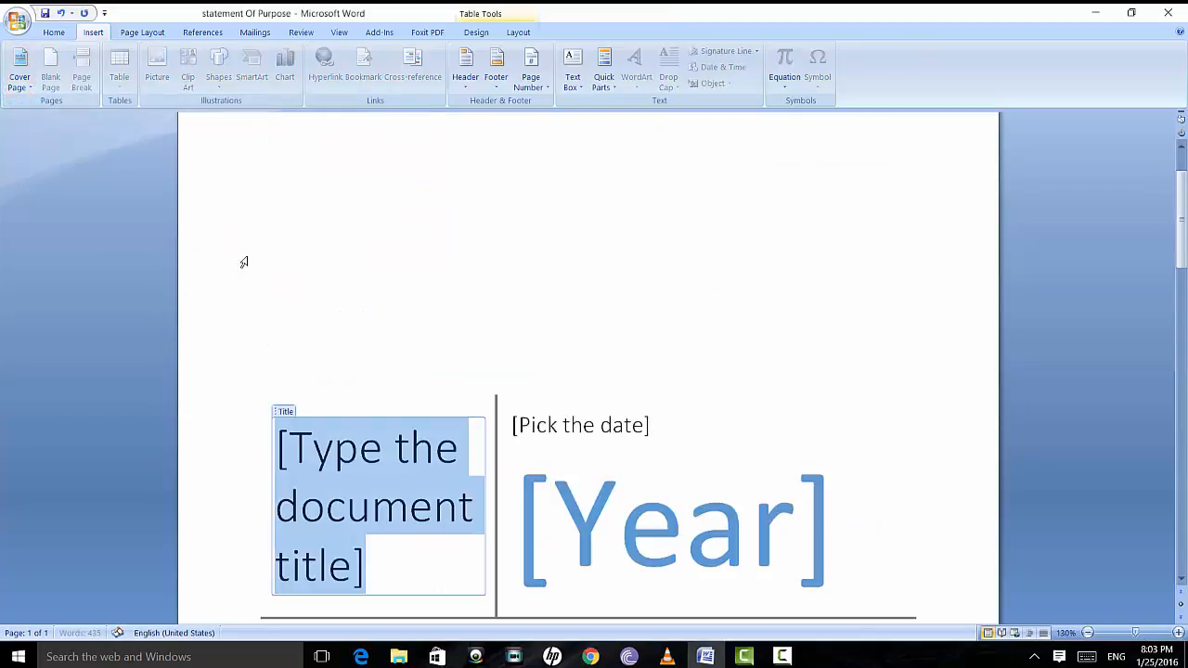
{"action": "scroll", "coordinate": [451, 399], "scroll_direction": "down", "scroll_amount": 4}
{"action": "scroll", "coordinate": [452, 400], "scroll_direction": "down", "scroll_amount": 15}
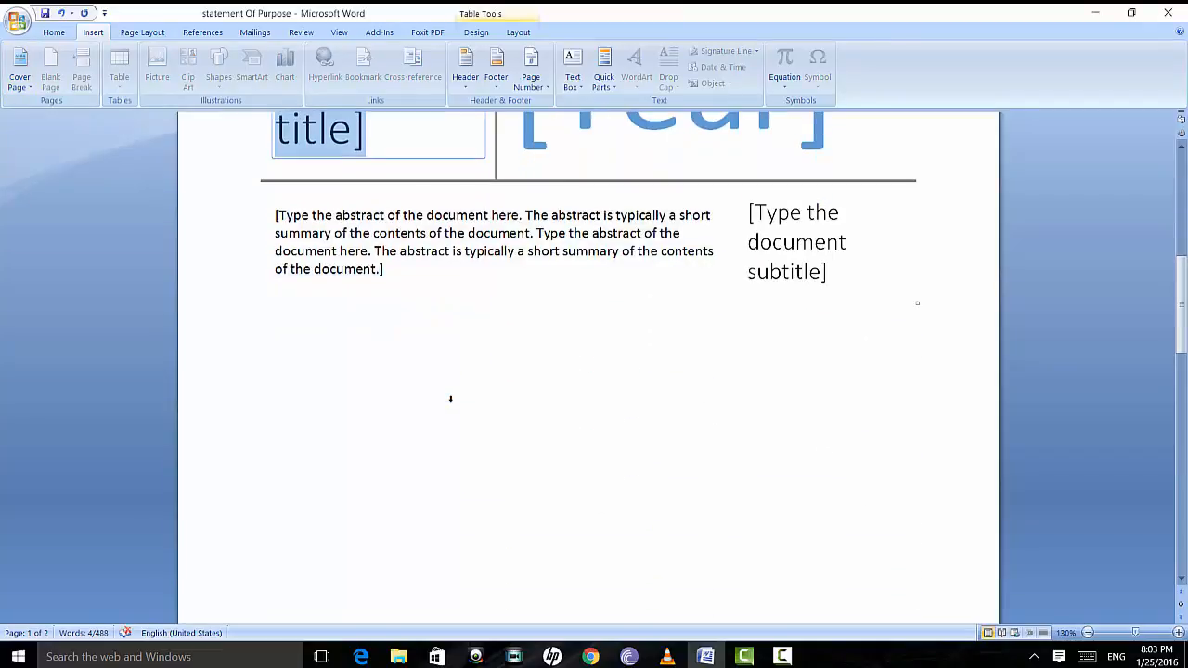
{"action": "scroll", "coordinate": [451, 399], "scroll_direction": "up", "scroll_amount": 20}
{"action": "scroll", "coordinate": [451, 399], "scroll_direction": "down", "scroll_amount": 8}
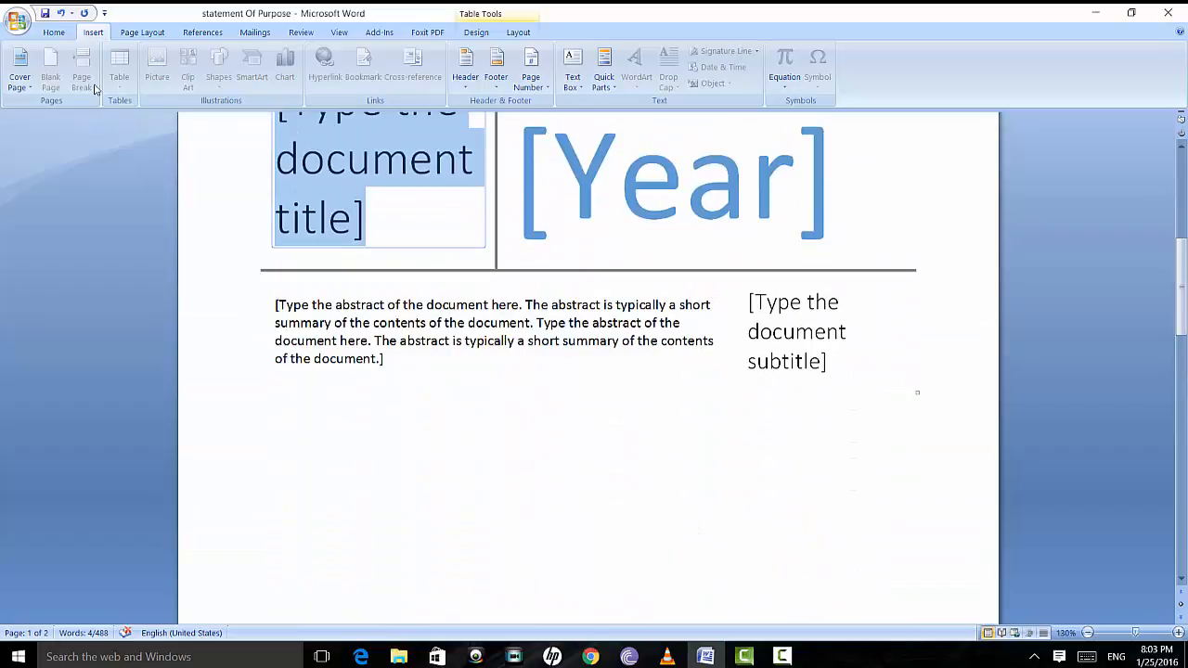
Replace the cover page with the built-in Austere design, look it over, and undo the cover page insertion
{"action": "left_click", "coordinate": [20, 70]}
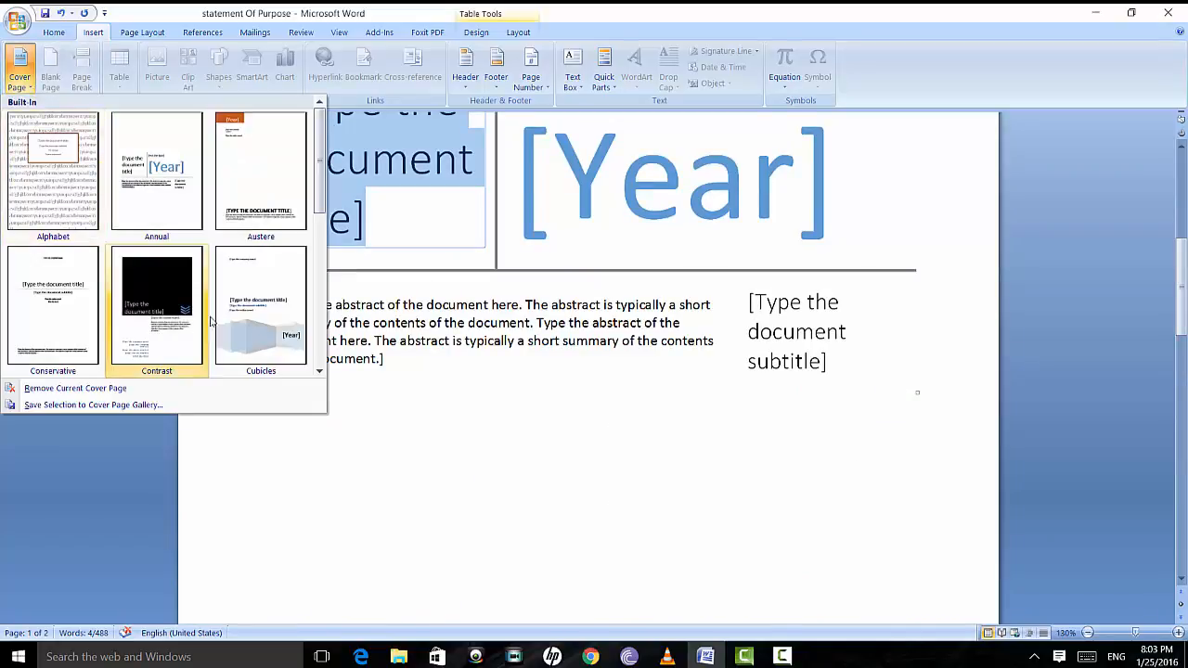
{"action": "left_click", "coordinate": [257, 186]}
{"action": "scroll", "coordinate": [443, 366], "scroll_direction": "down", "scroll_amount": 20}
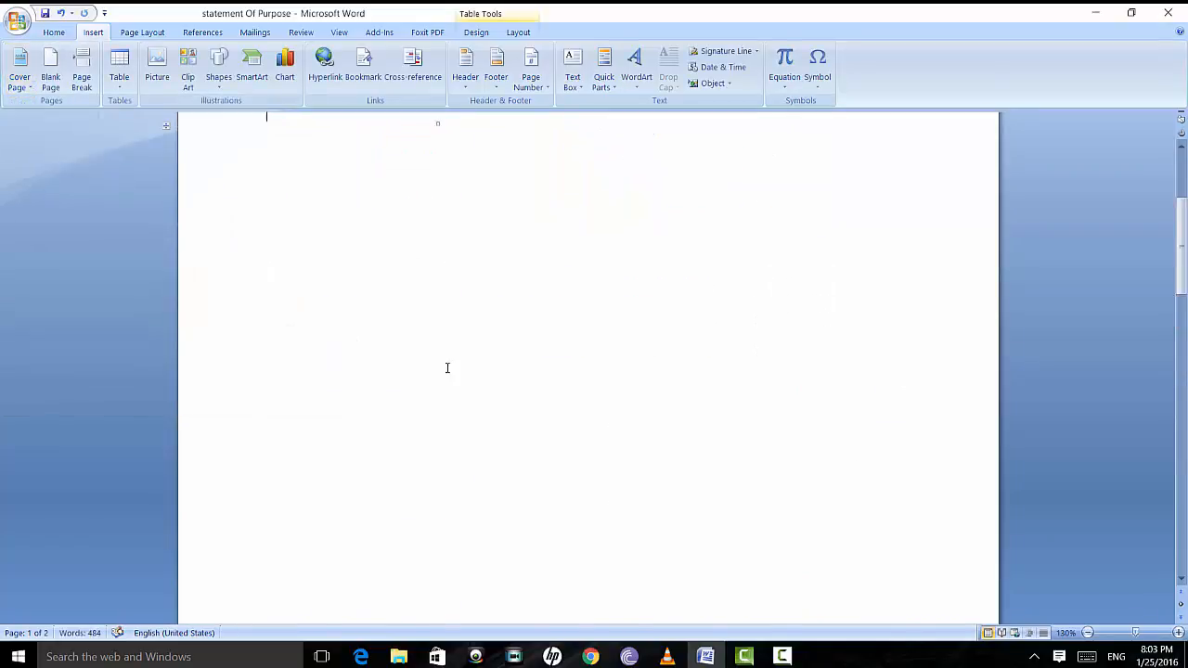
{"action": "scroll", "coordinate": [446, 366], "scroll_direction": "up", "scroll_amount": 8}
{"action": "scroll", "coordinate": [447, 368], "scroll_direction": "up", "scroll_amount": 6}
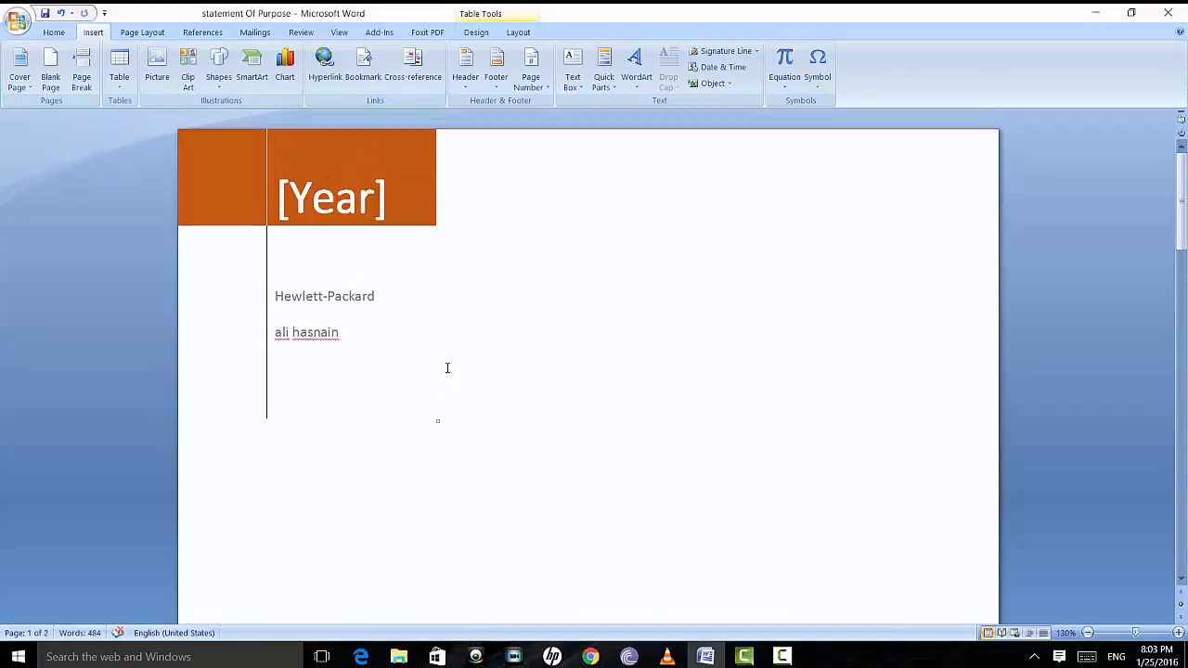
{"action": "scroll", "coordinate": [446, 368], "scroll_direction": "down", "scroll_amount": 15}
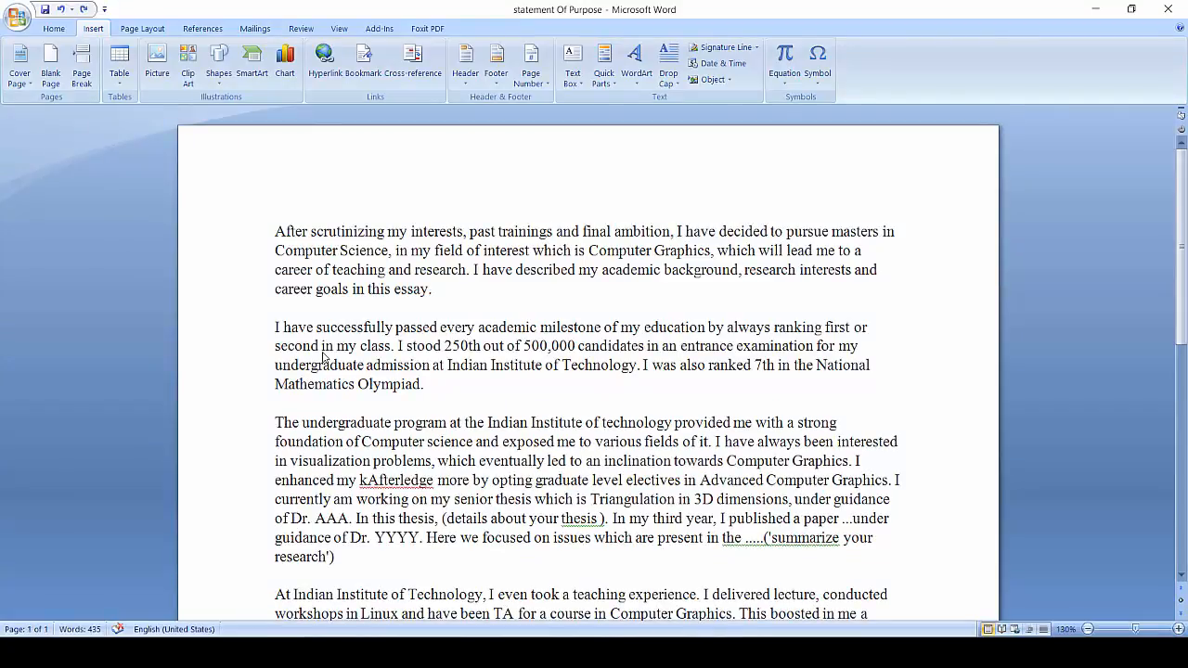
Insert a blank page before the first paragraph of the document and check the resulting pages
{"action": "key", "text": "Home"}
{"action": "left_click", "coordinate": [51, 65]}
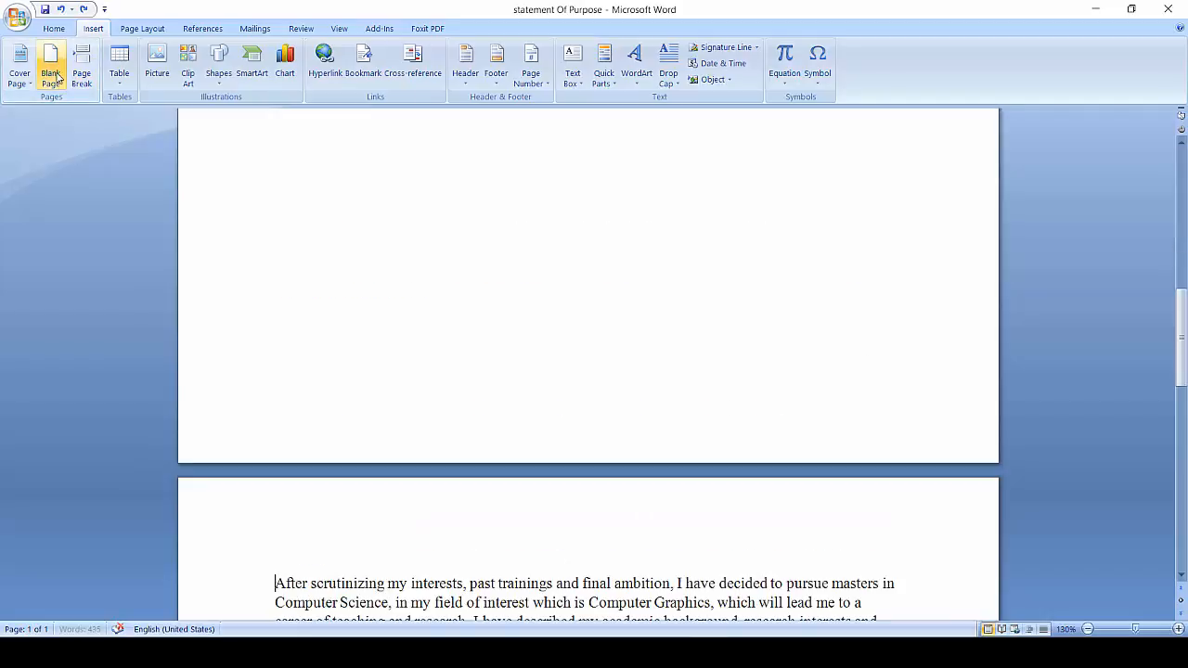
{"action": "scroll", "coordinate": [311, 332], "scroll_direction": "up", "scroll_amount": 15}
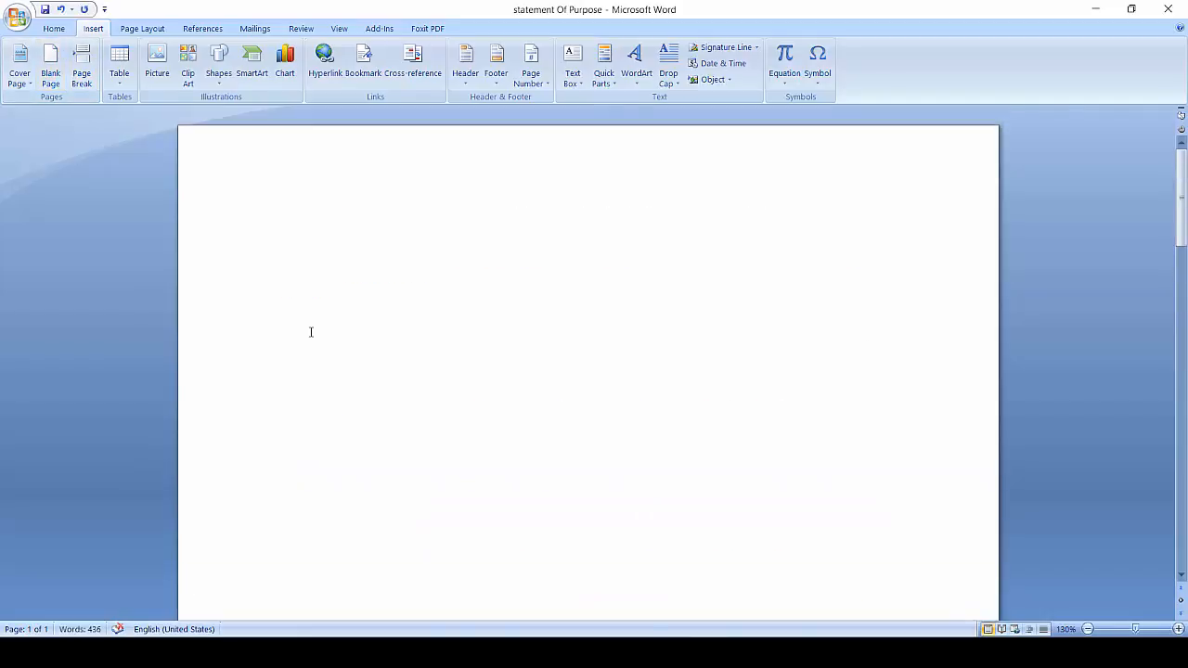
{"action": "scroll", "coordinate": [311, 331], "scroll_direction": "down", "scroll_amount": 15}
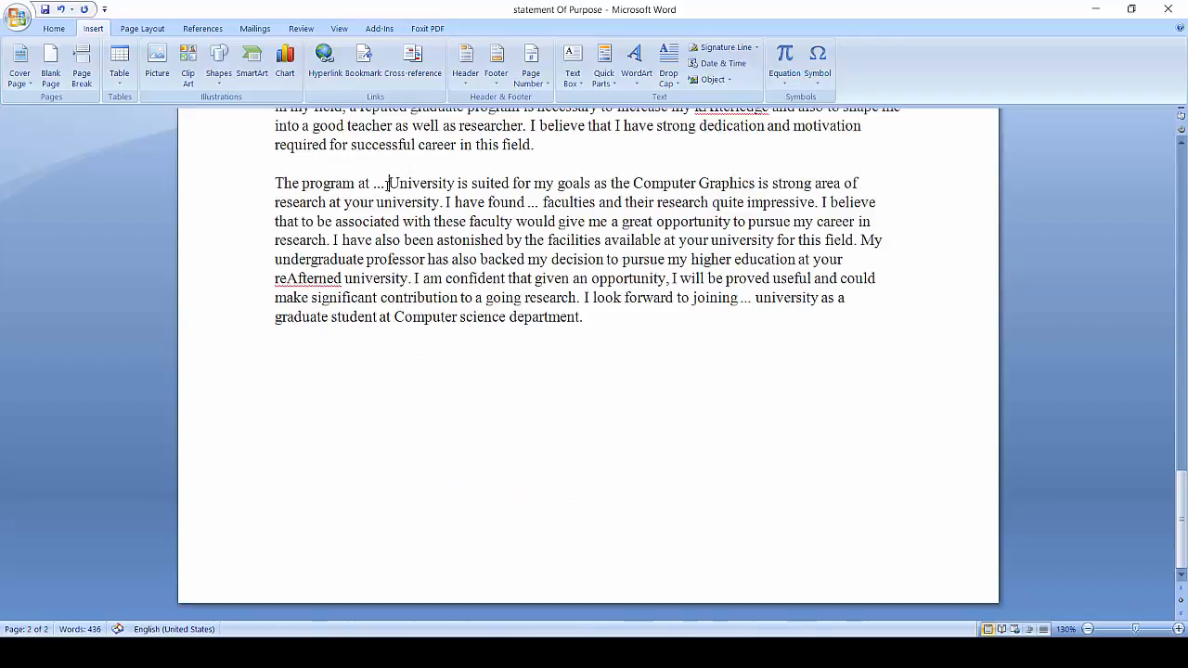
Insert a blank page before the word "University" in the last paragraph and check how the text splits
{"action": "left_click", "coordinate": [53, 58]}
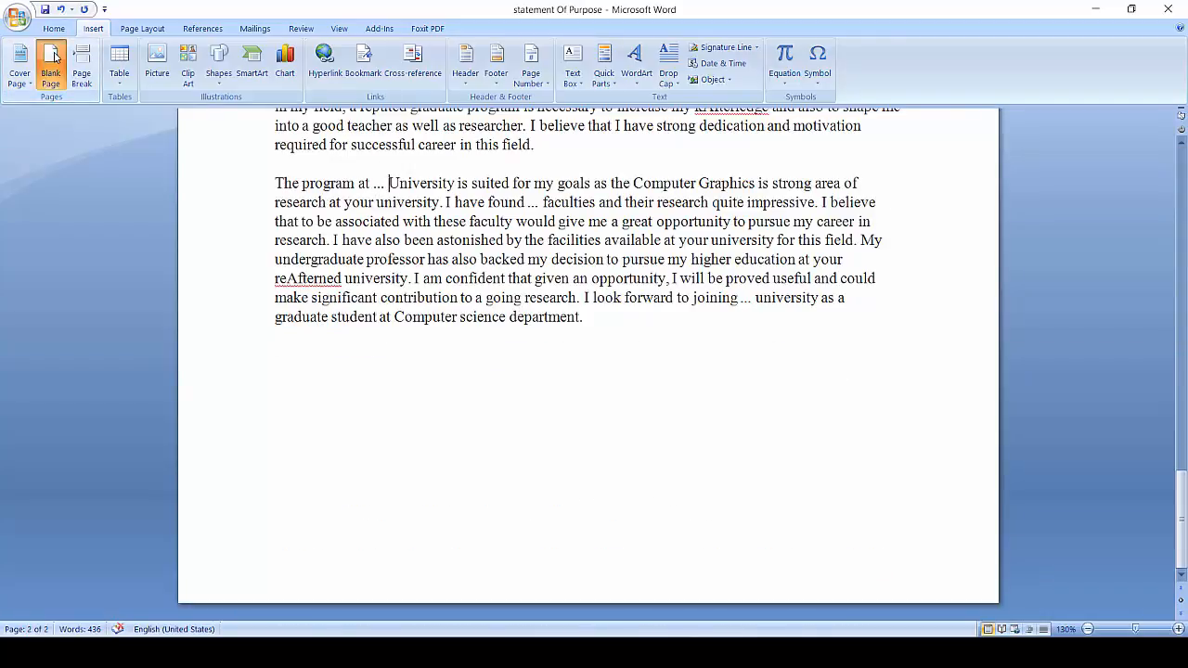
{"action": "scroll", "coordinate": [260, 280], "scroll_direction": "down", "scroll_amount": 2}
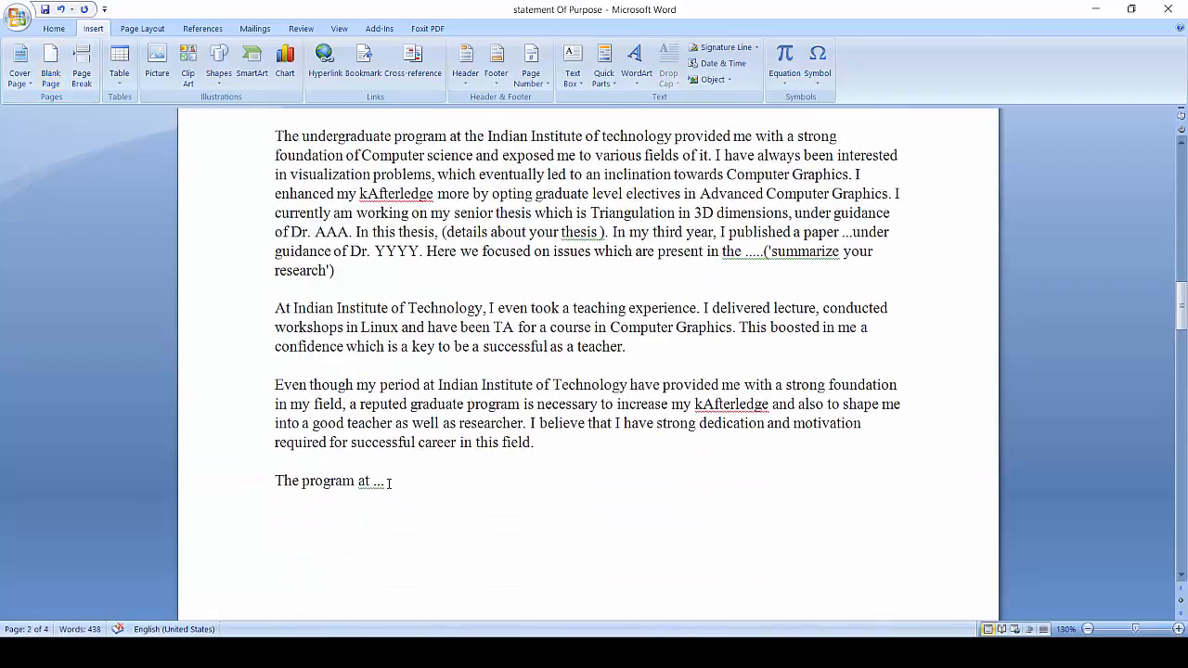
{"action": "scroll", "coordinate": [389, 483], "scroll_direction": "down", "scroll_amount": 10}
{"action": "scroll", "coordinate": [389, 482], "scroll_direction": "up", "scroll_amount": 6}
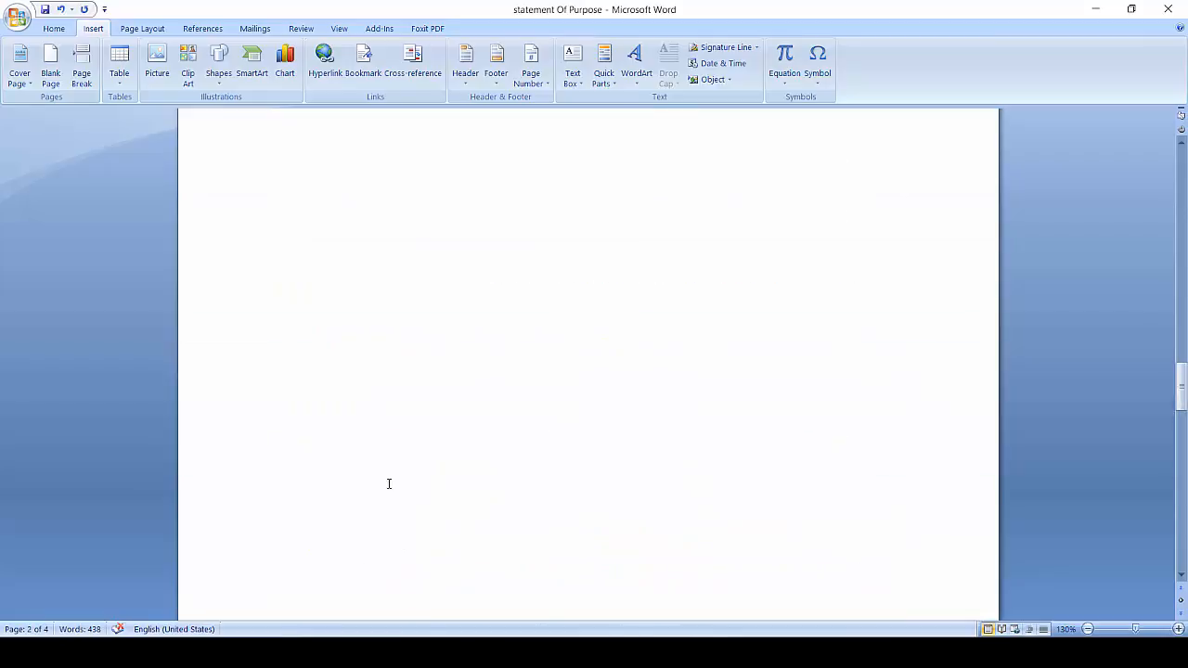
Undo both blank page insertions
{"action": "scroll", "coordinate": [389, 484], "scroll_direction": "up", "scroll_amount": 4}
{"action": "key", "text": "ctrl+z"}
{"action": "key", "text": "ctrl+z"}
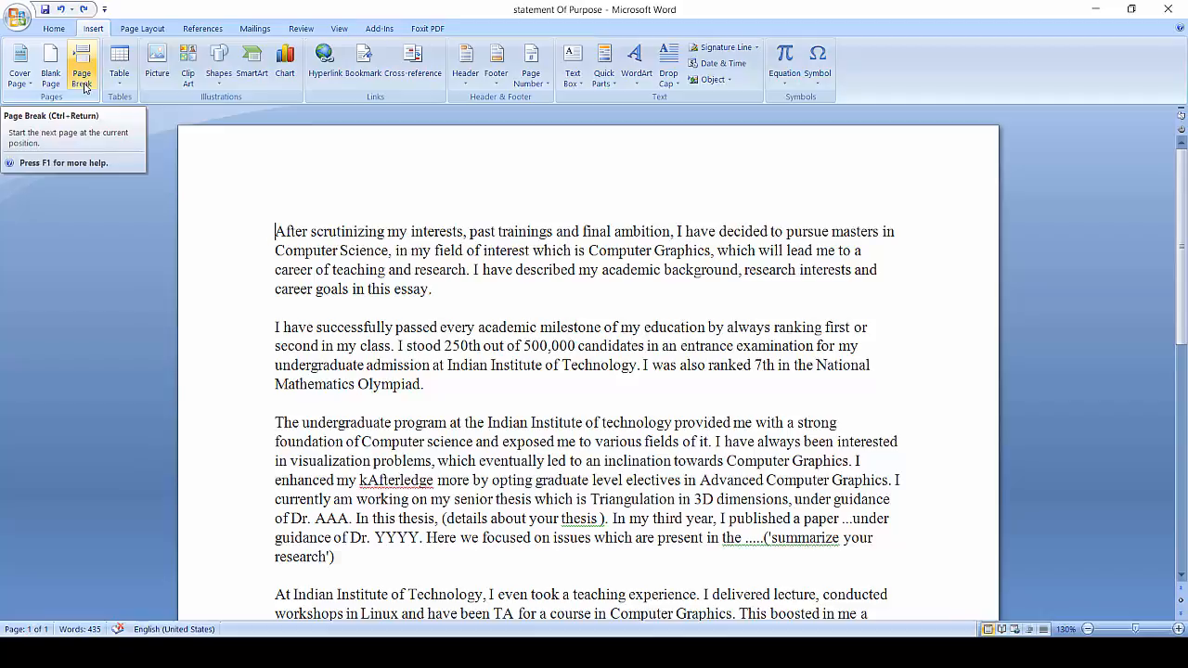
Insert a page break after "graduate student" in the last paragraph and review the text on both pages
{"action": "left_click", "coordinate": [392, 327]}
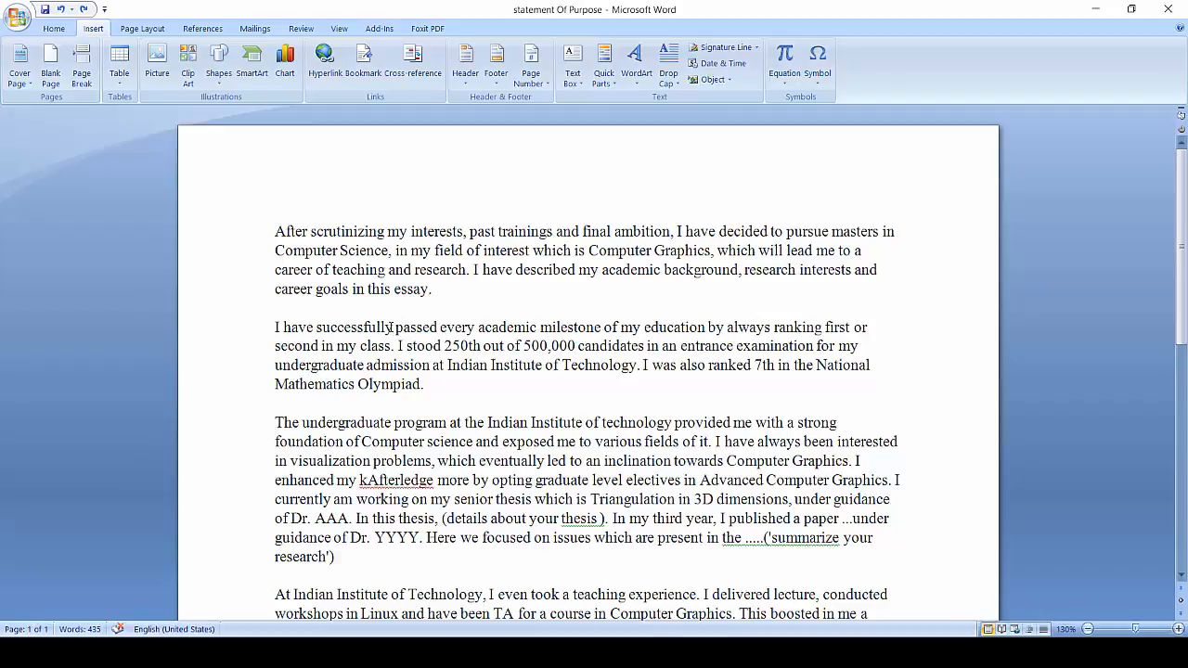
{"action": "scroll", "coordinate": [391, 327], "scroll_direction": "down", "scroll_amount": 10}
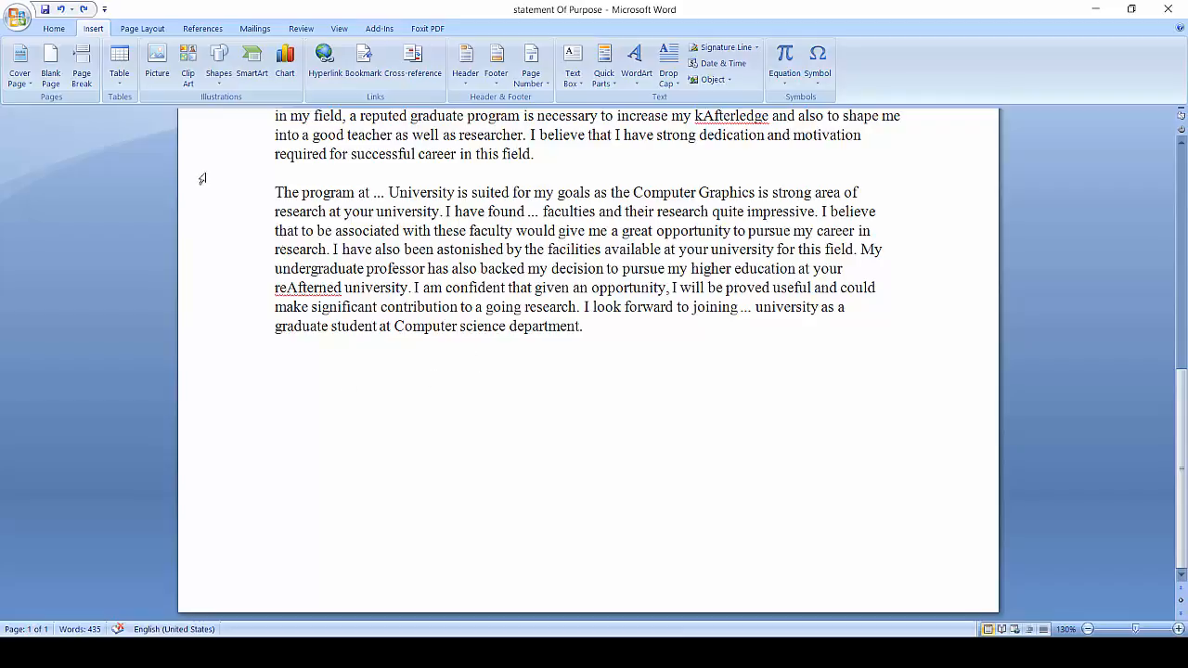
{"action": "left_click", "coordinate": [76, 79]}
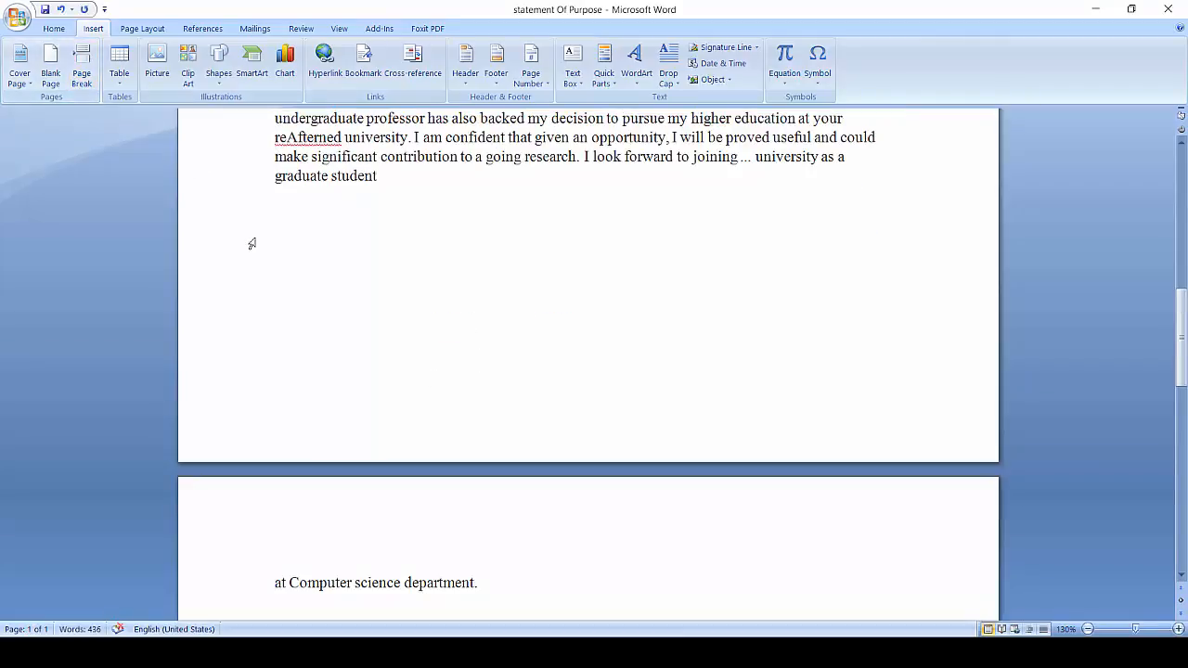
{"action": "scroll", "coordinate": [377, 252], "scroll_direction": "down", "scroll_amount": 5}
{"action": "scroll", "coordinate": [377, 251], "scroll_direction": "up", "scroll_amount": 15}
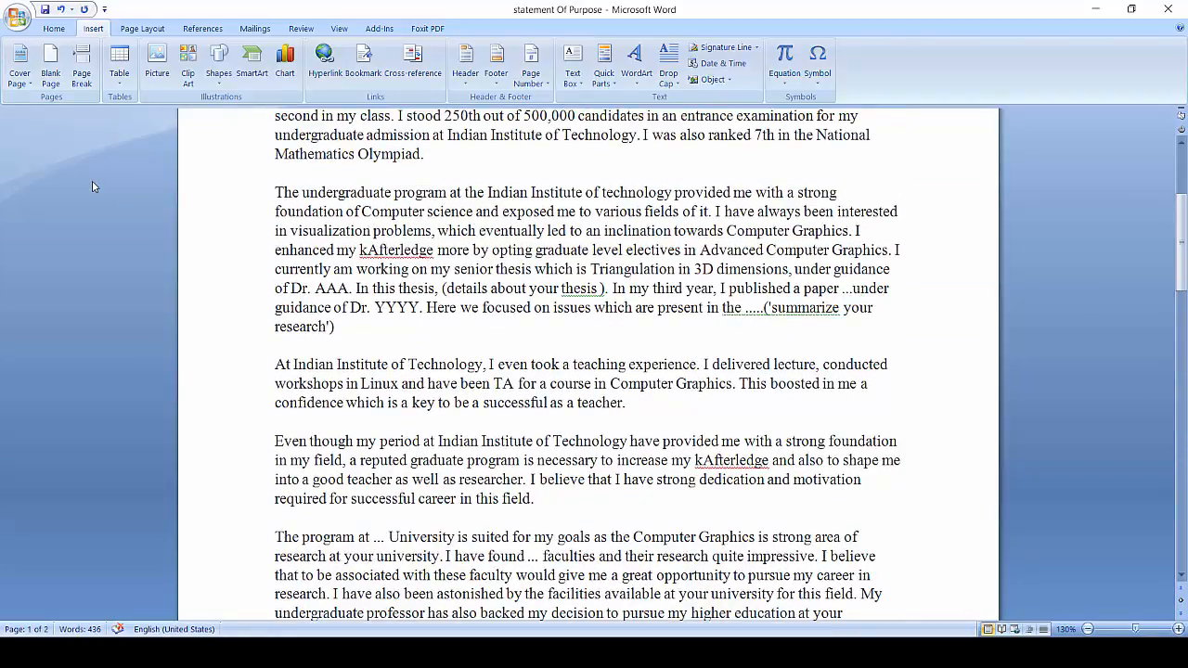
{"action": "scroll", "coordinate": [92, 186], "scroll_direction": "down", "scroll_amount": 7}
{"action": "scroll", "coordinate": [91, 186], "scroll_direction": "up", "scroll_amount": 3}
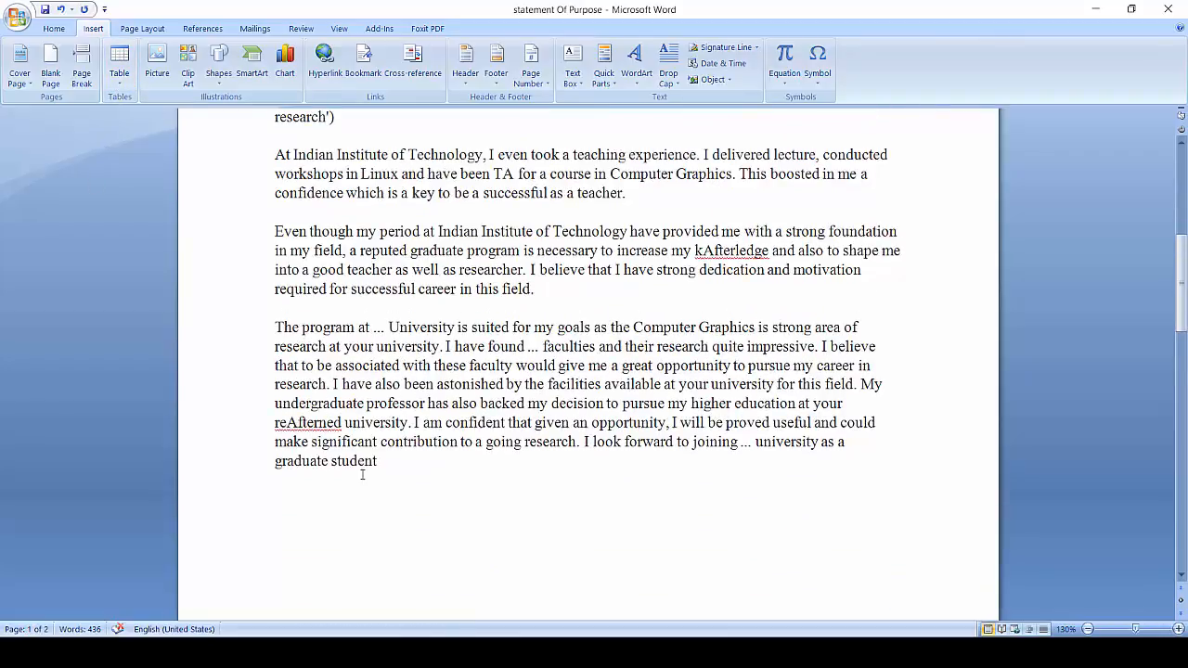
{"action": "scroll", "coordinate": [362, 474], "scroll_direction": "down", "scroll_amount": 5}
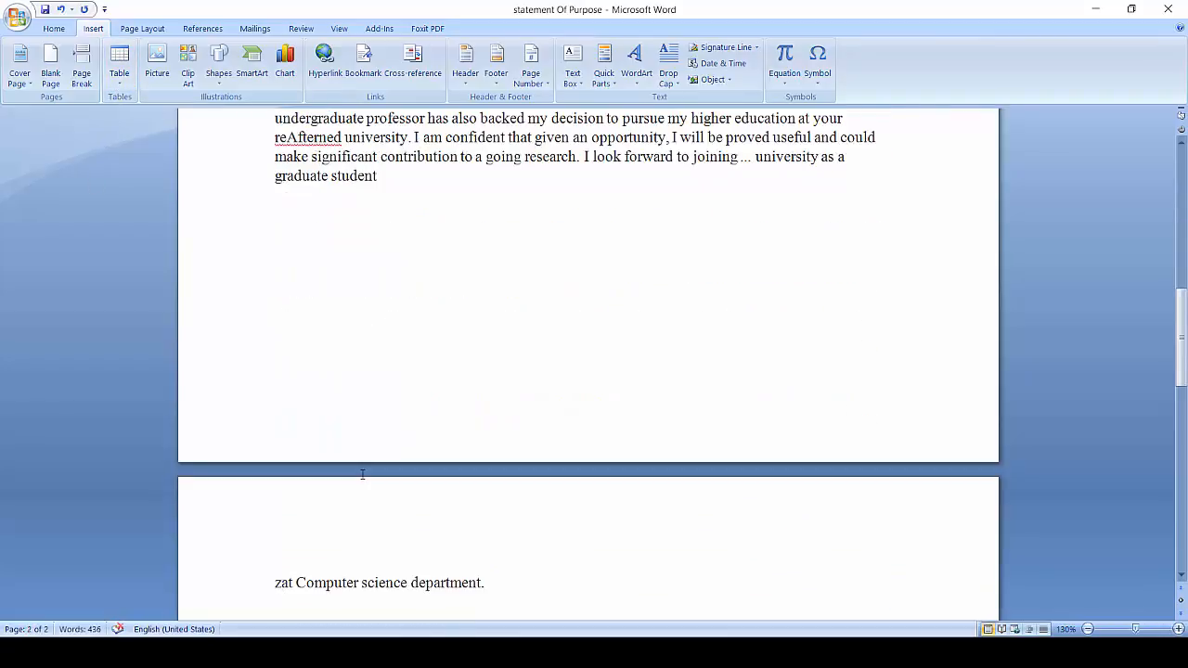
Remove the page break and the stray "z" so that "at Computer science department." rejoins the last paragraph
{"action": "key", "text": "Delete"}
{"action": "key", "text": "Delete"}
{"action": "key", "text": "Delete"}
{"action": "key", "text": "Delete"}
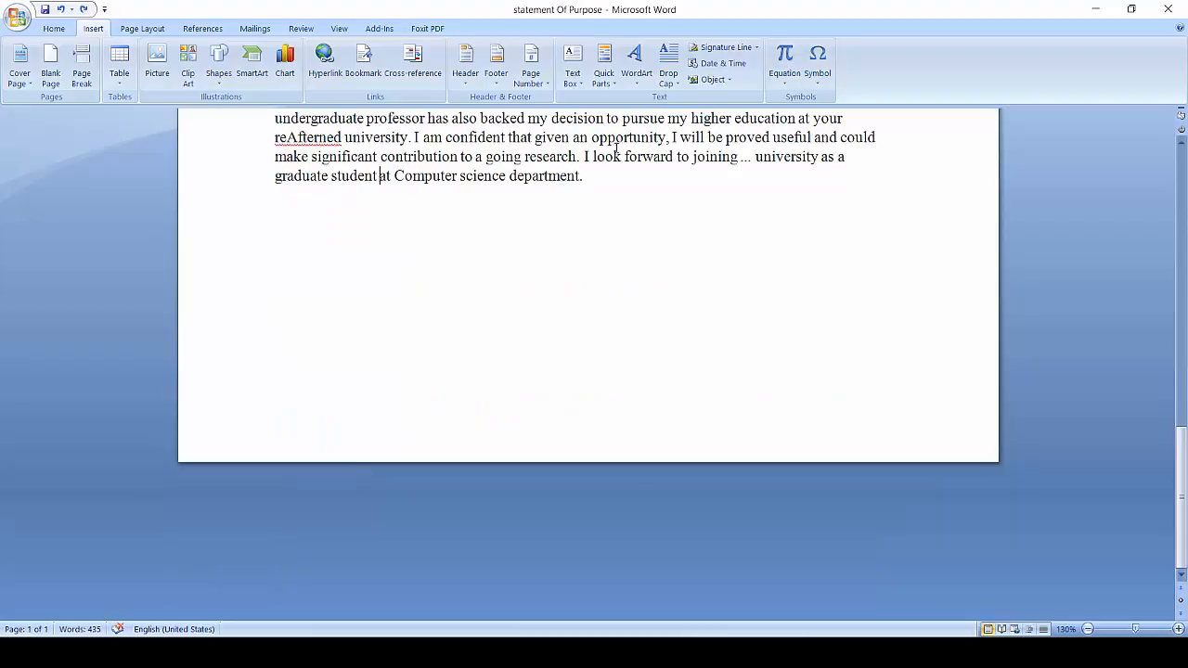
Insert a 10-column, 8-row table on a new line after the last paragraph and apply an orange banded style with solid header row and first column
{"action": "key", "text": "Return"}
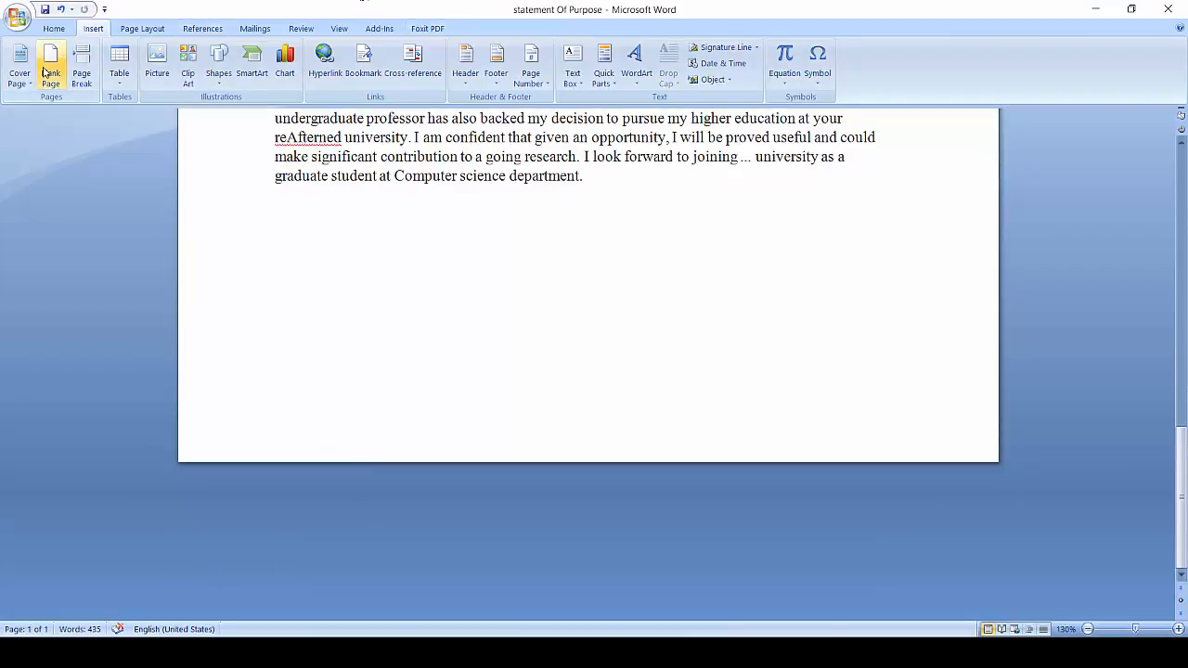
{"action": "left_click", "coordinate": [125, 90]}
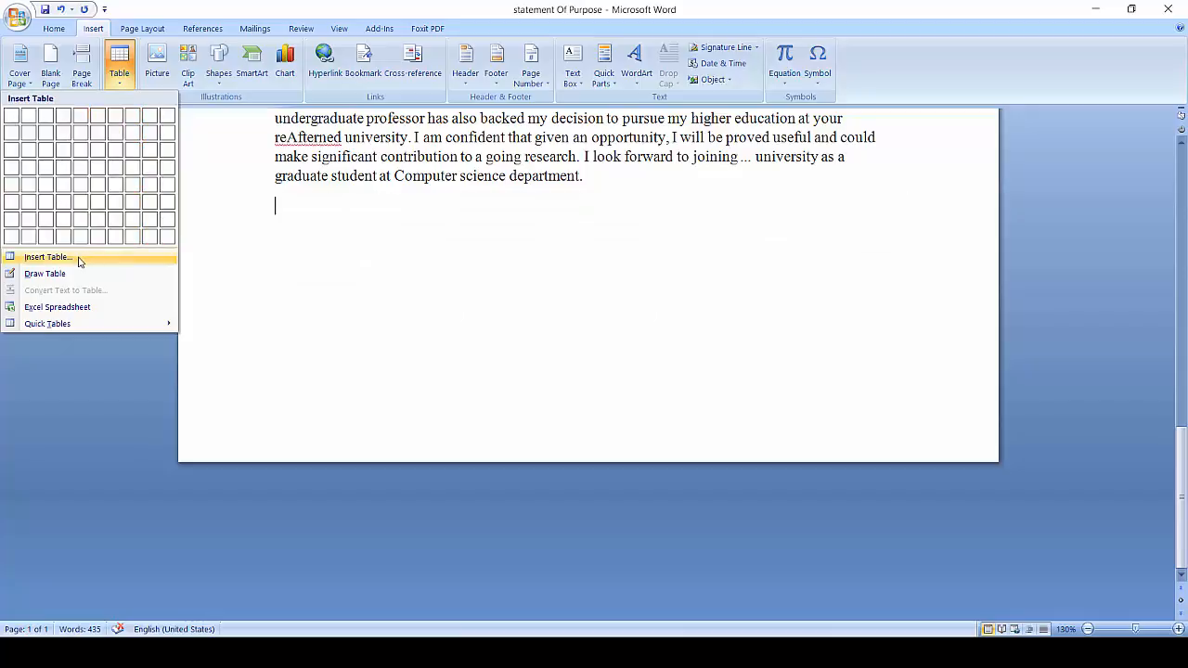
{"action": "left_click", "coordinate": [167, 243]}
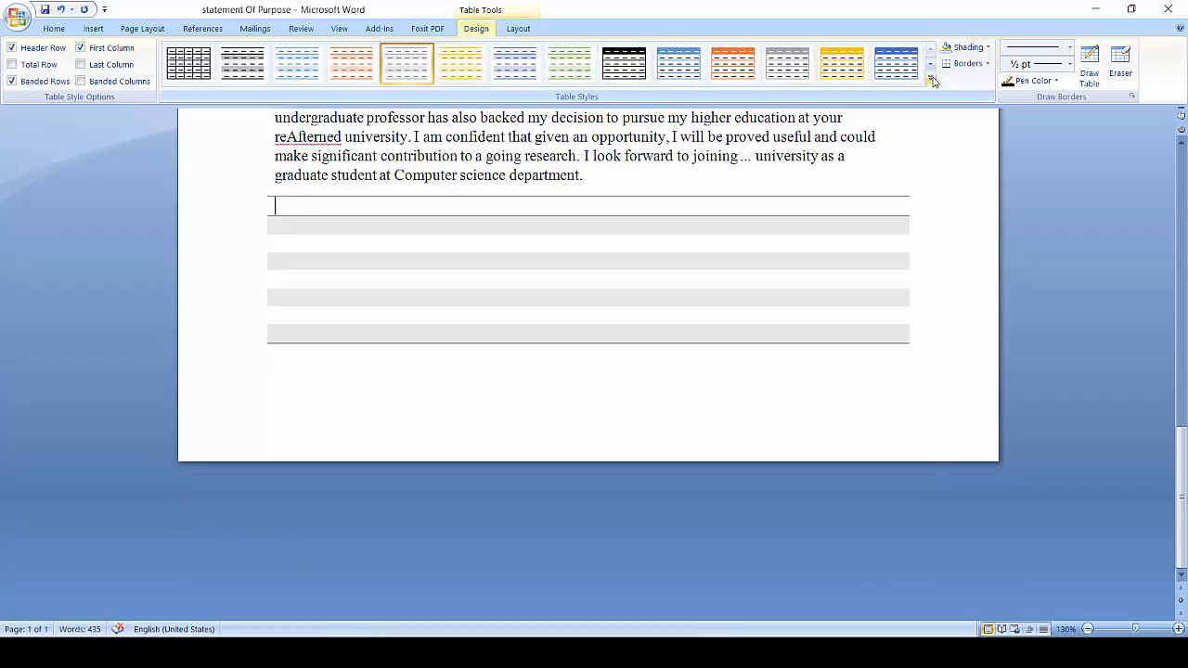
{"action": "left_click", "coordinate": [931, 76]}
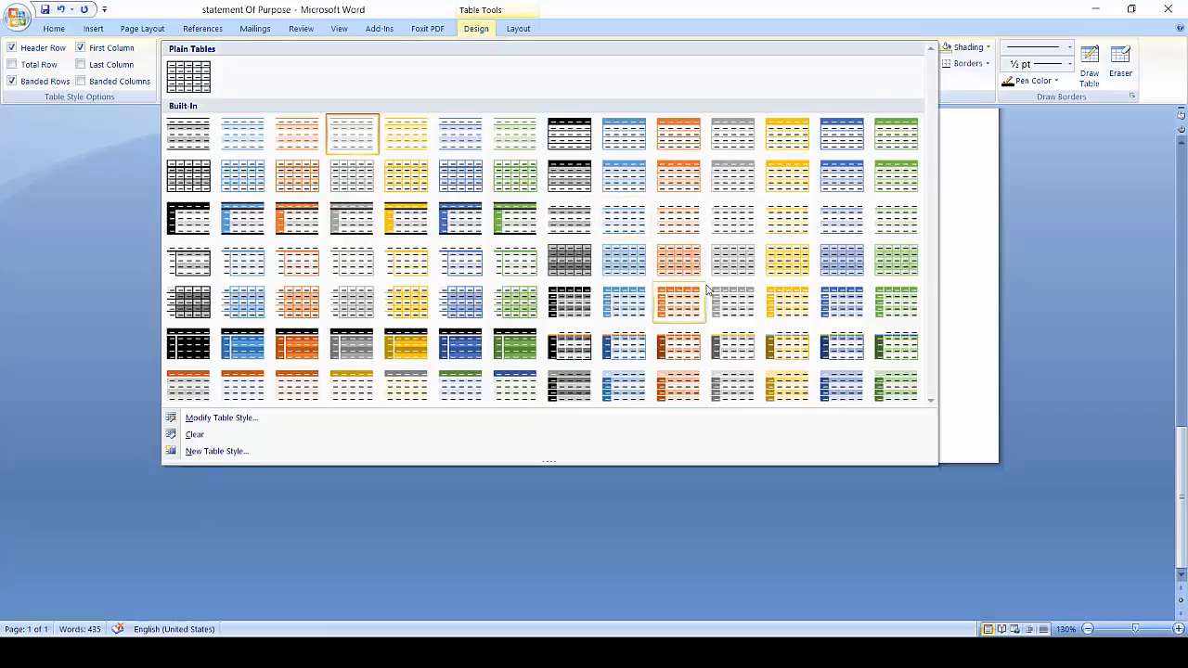
{"action": "left_click", "coordinate": [679, 265]}
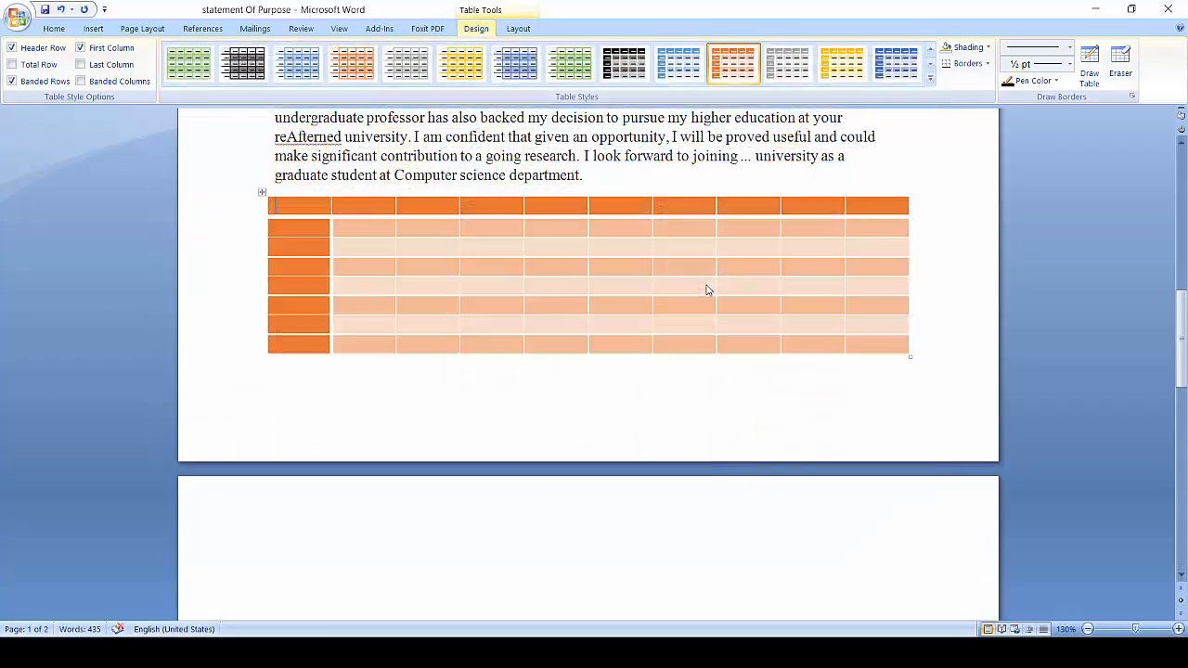
Undo the table styling and the table insertion, keeping the empty line below the last paragraph
{"action": "key", "text": "ctrl+z"}
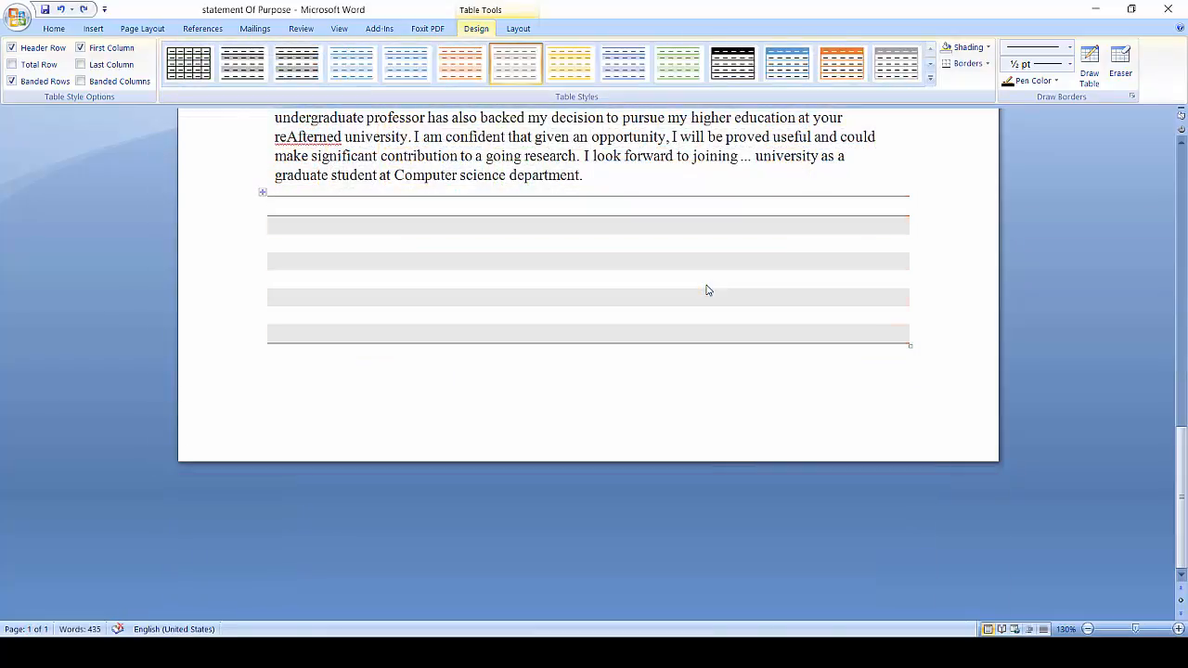
{"action": "key", "text": "ctrl+z"}
{"action": "key", "text": "ctrl+z"}
{"action": "key", "text": "ctrl+z"}
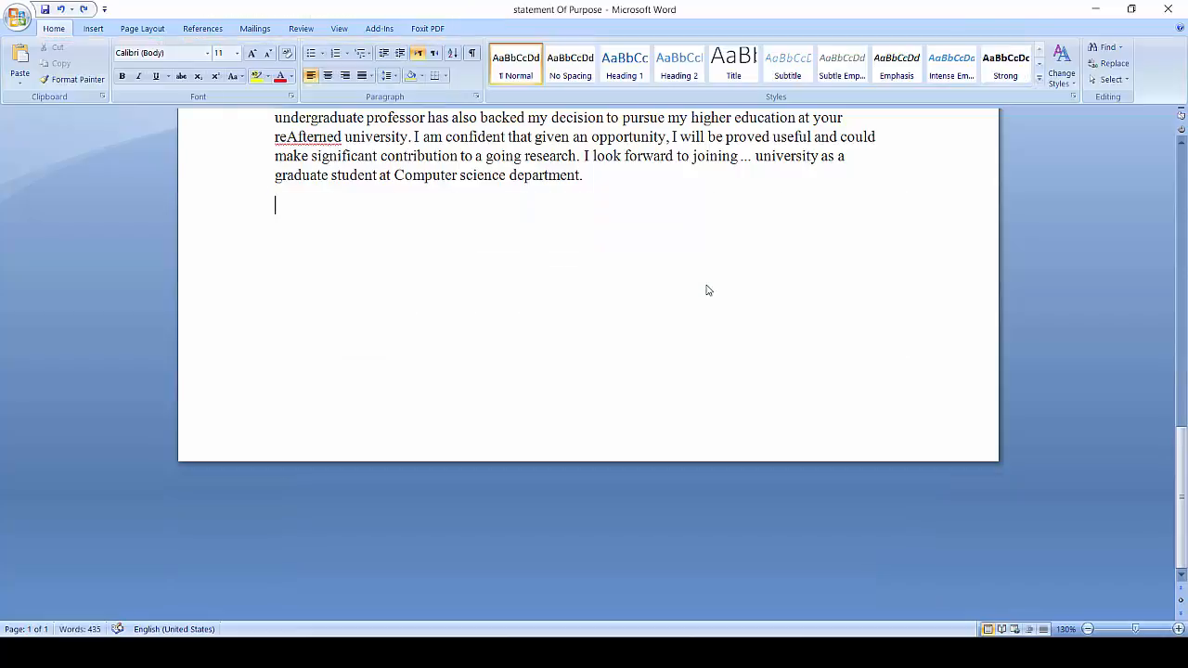
Insert an 11-column, 5-row table on the empty line below the last paragraph and undo its insertion
{"action": "left_click", "coordinate": [95, 31]}
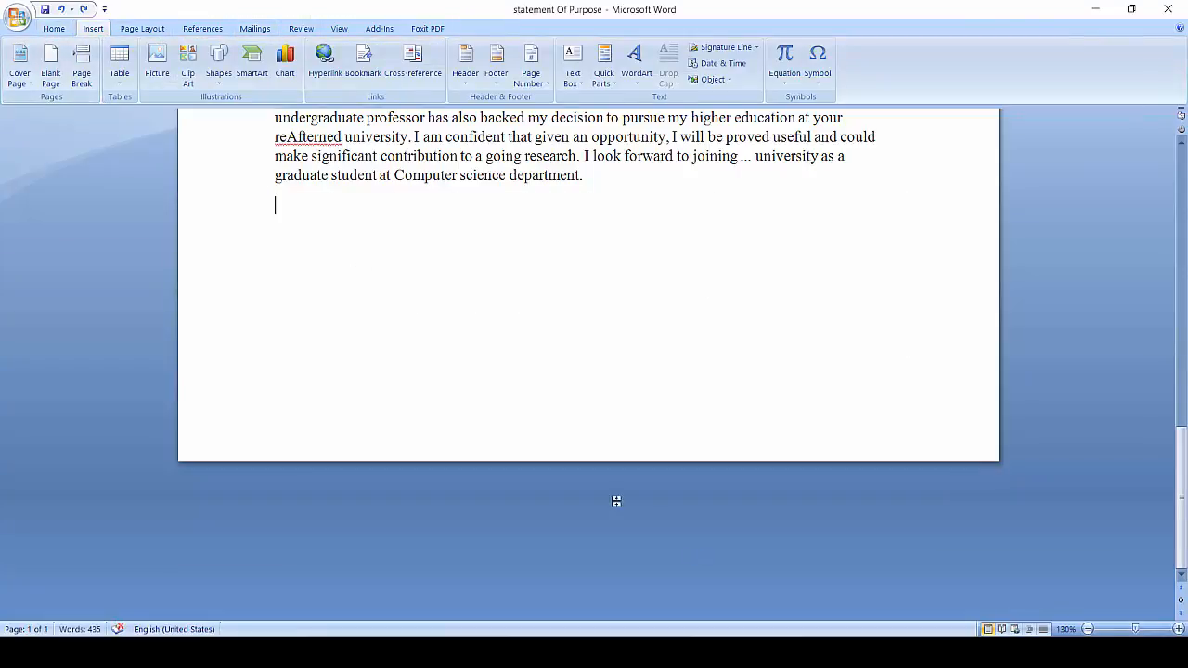
{"action": "left_click", "coordinate": [120, 72]}
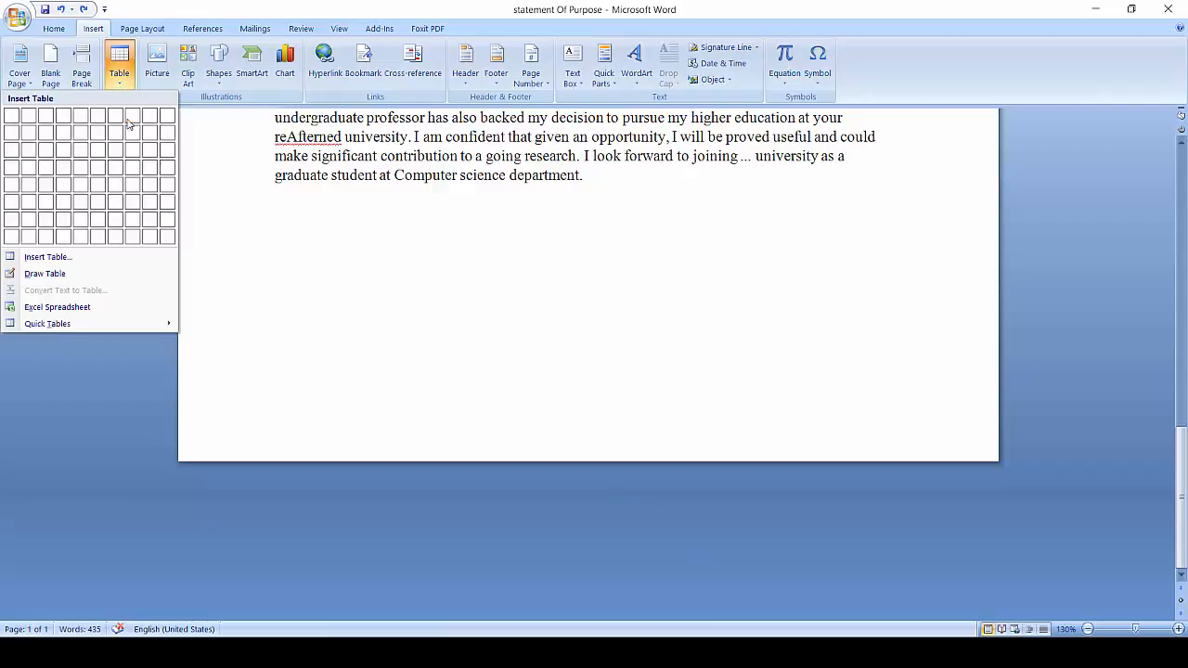
{"action": "left_click", "coordinate": [66, 256]}
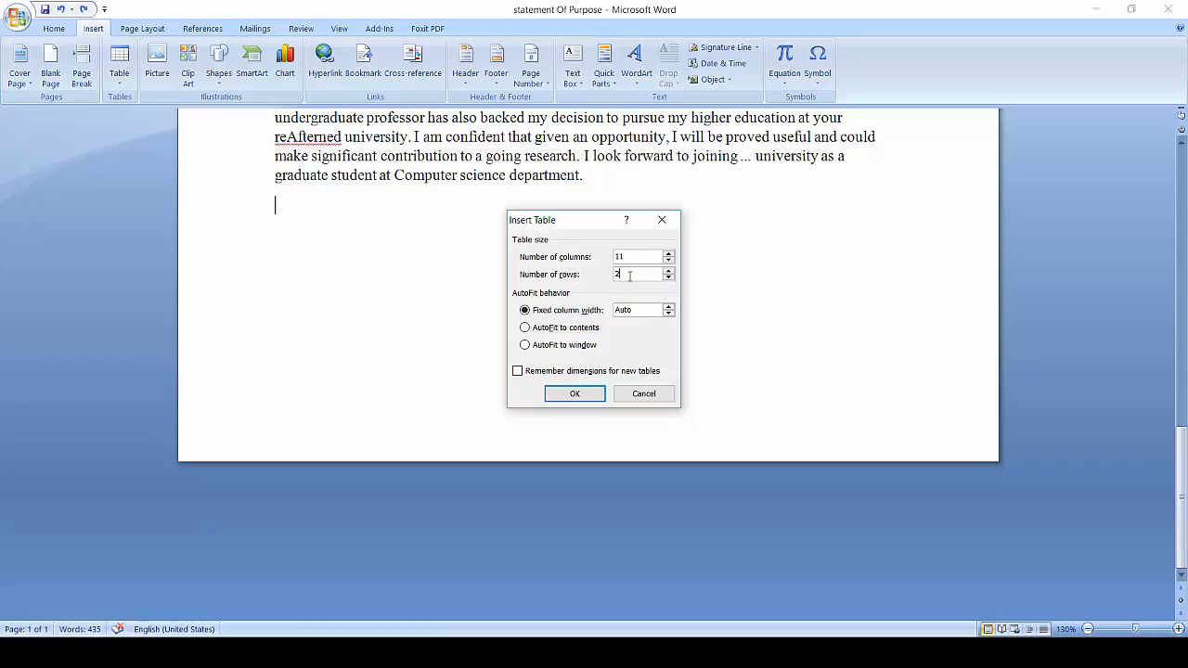
{"action": "key", "text": "BackSpace"}
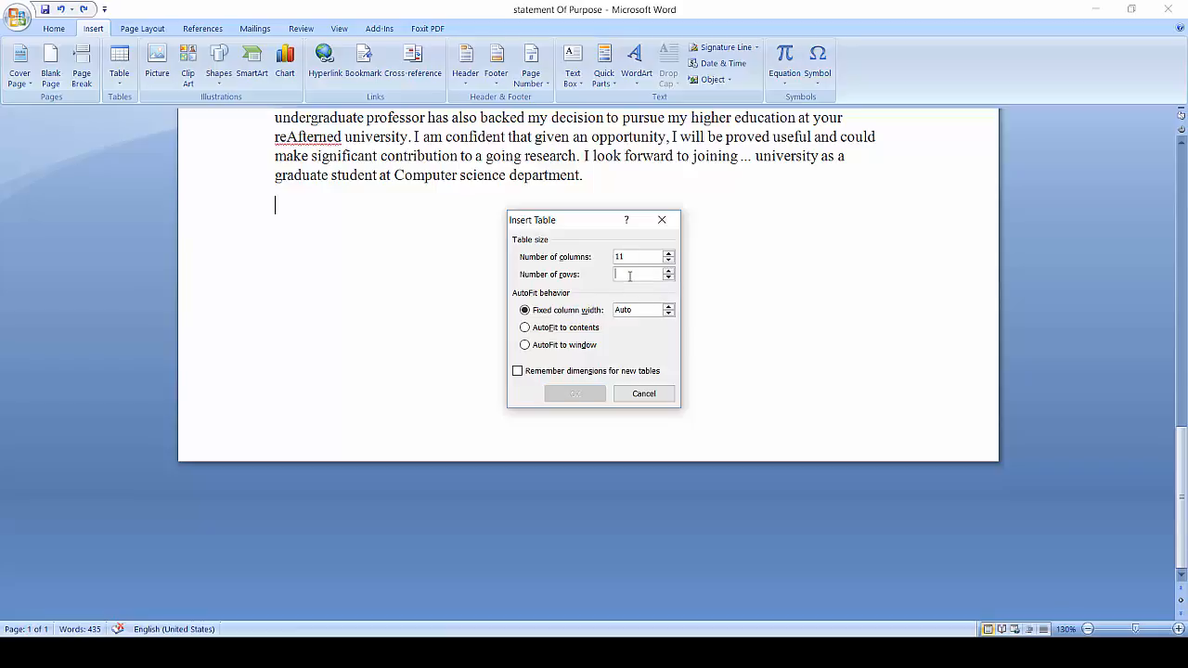
{"action": "type", "text": "5"}
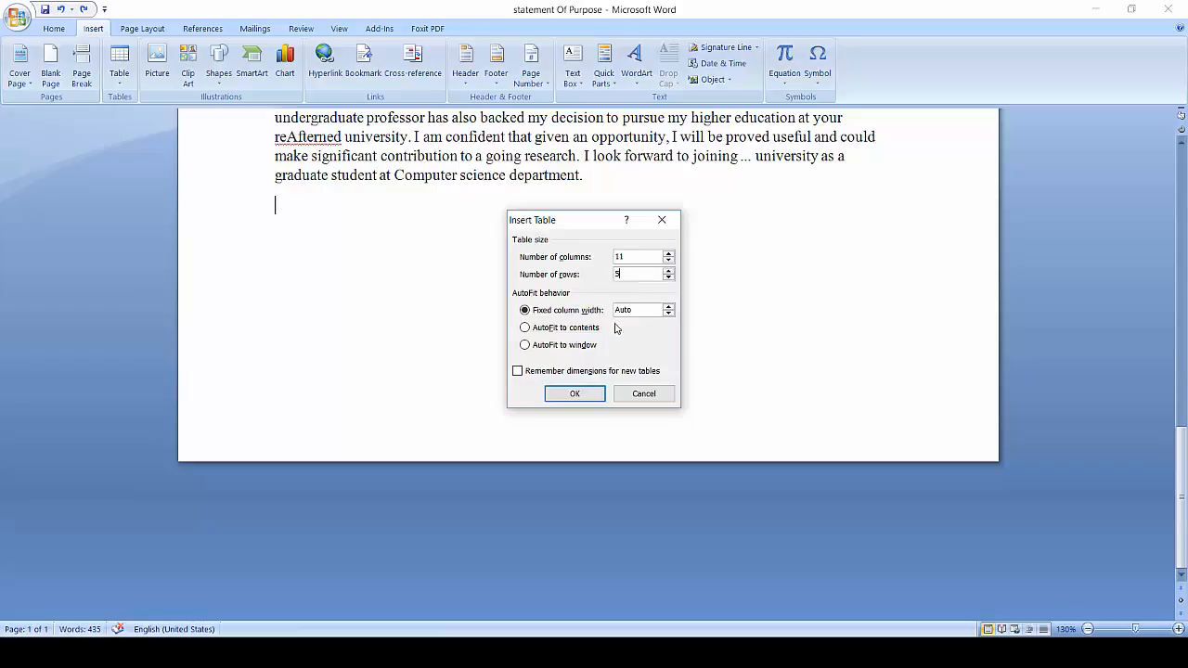
{"action": "left_click", "coordinate": [573, 395]}
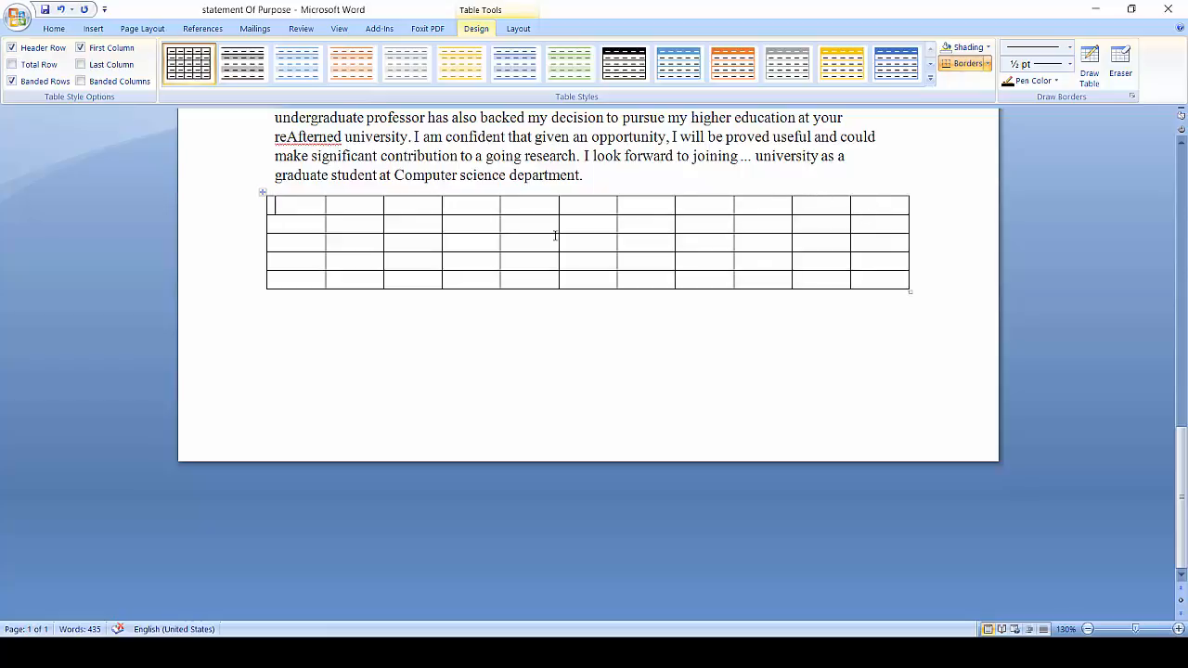
{"action": "key", "text": "ctrl+z"}
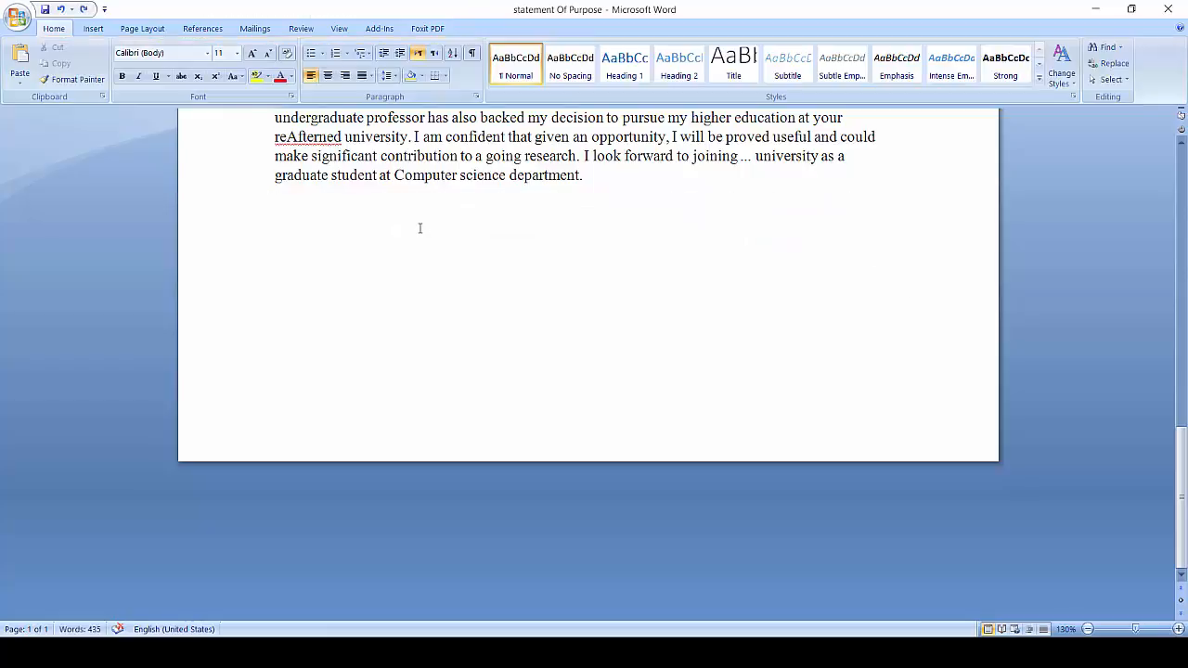
Insert a 10-column, 8-row table on the empty line below the last paragraph
{"action": "left_click", "coordinate": [93, 29]}
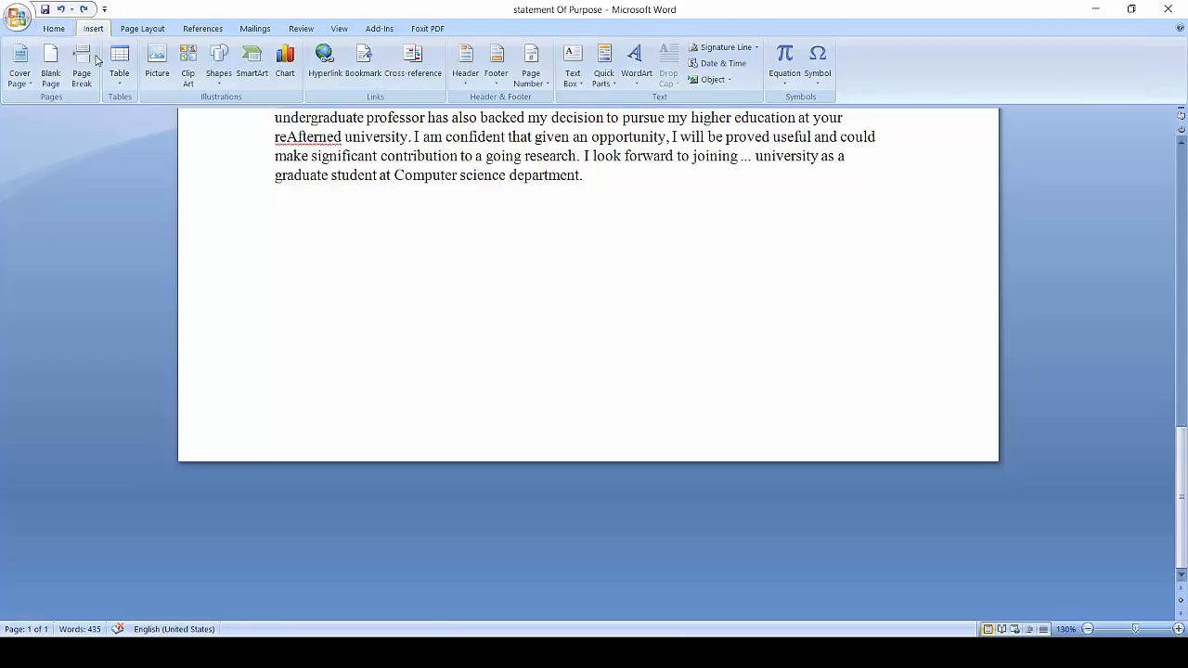
{"action": "left_click", "coordinate": [118, 85]}
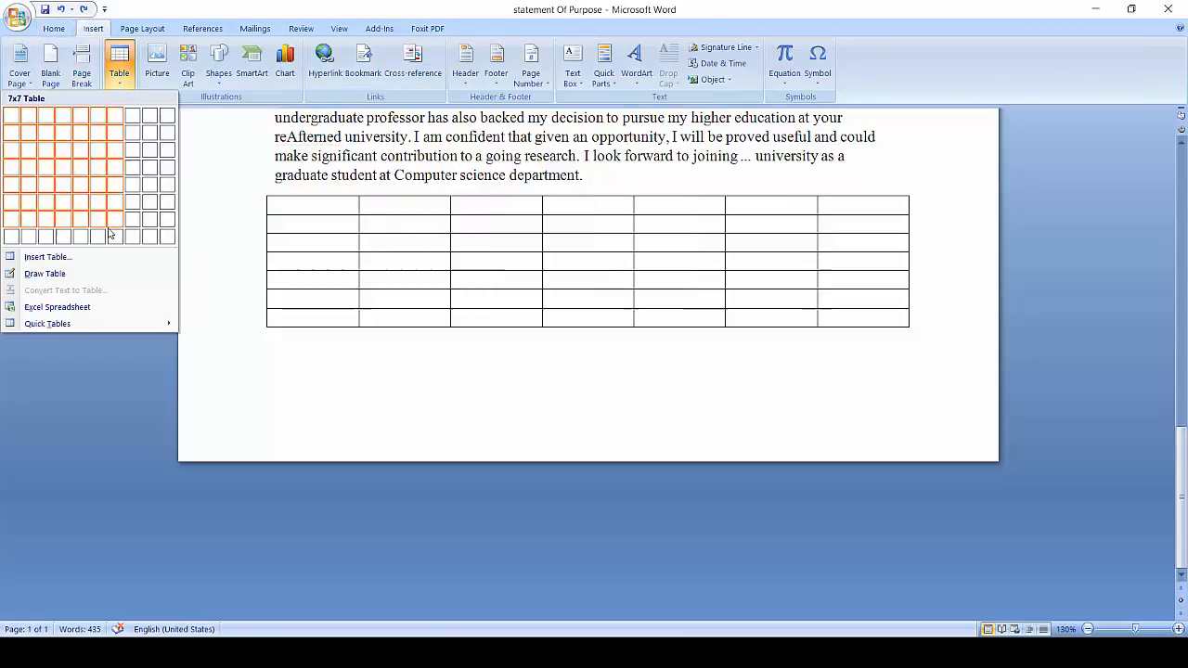
{"action": "left_click", "coordinate": [168, 240]}
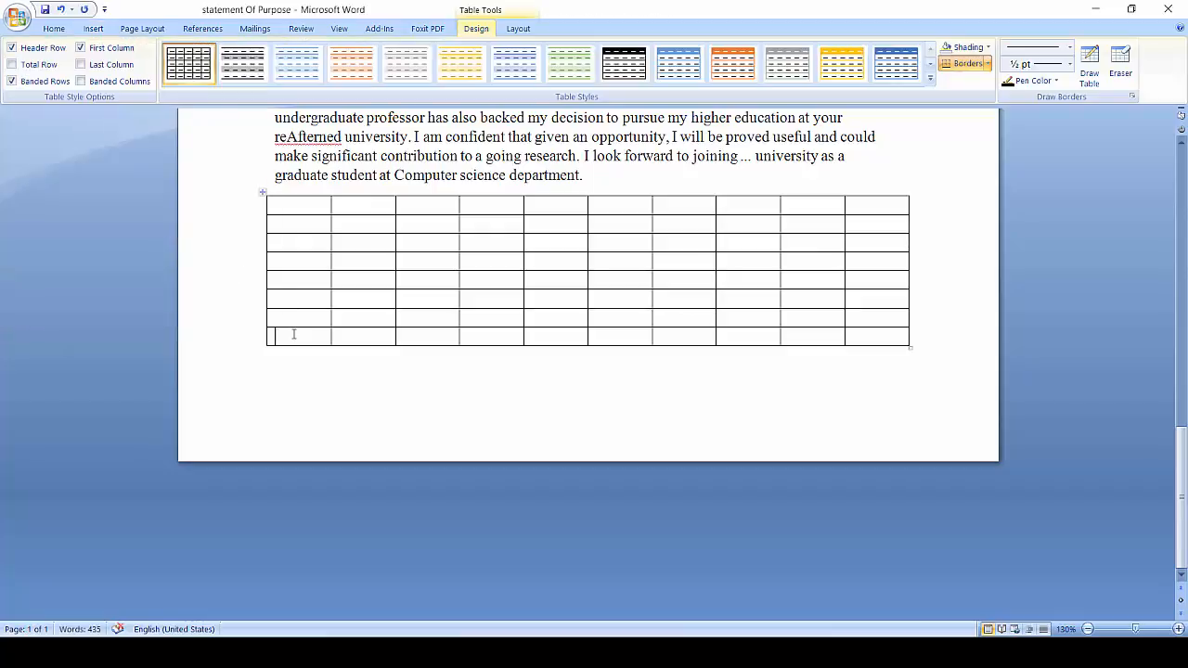
Delete the table's entire first column
{"action": "right_click", "coordinate": [291, 332]}
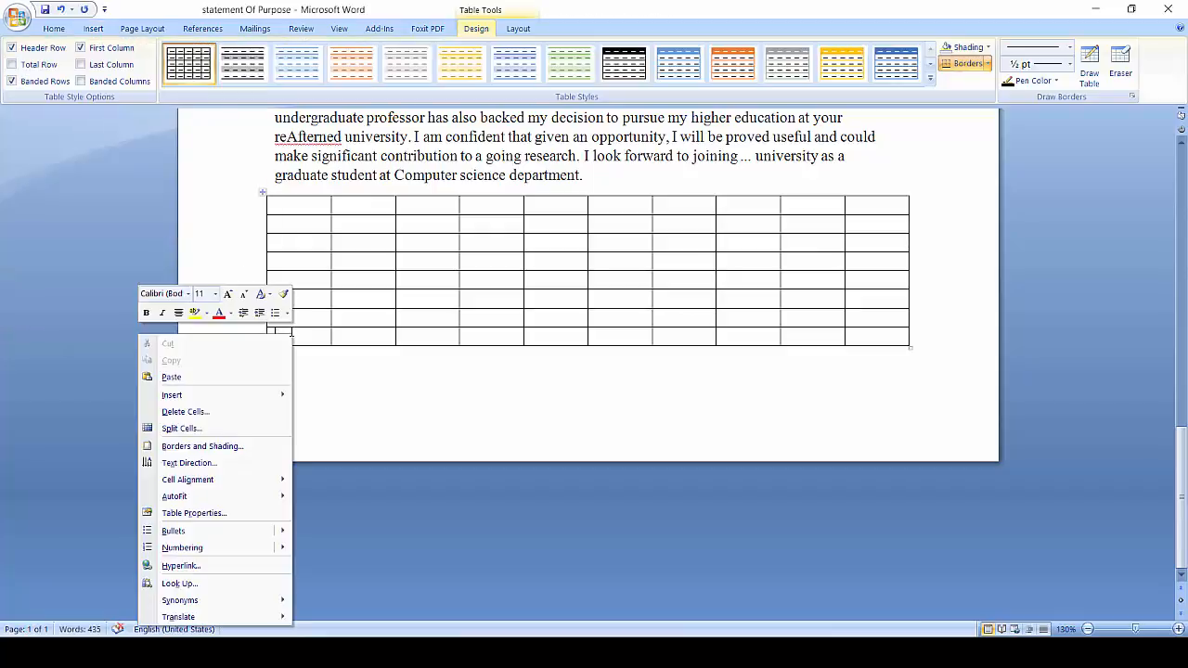
{"action": "left_click", "coordinate": [249, 414]}
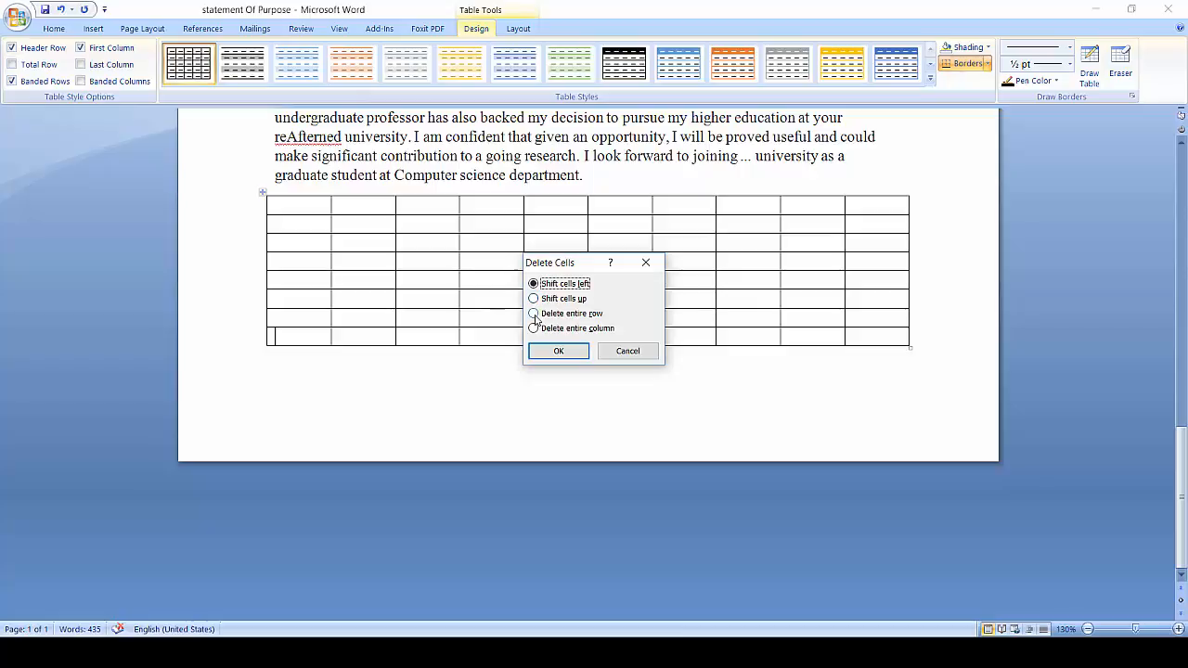
{"action": "left_click", "coordinate": [534, 317]}
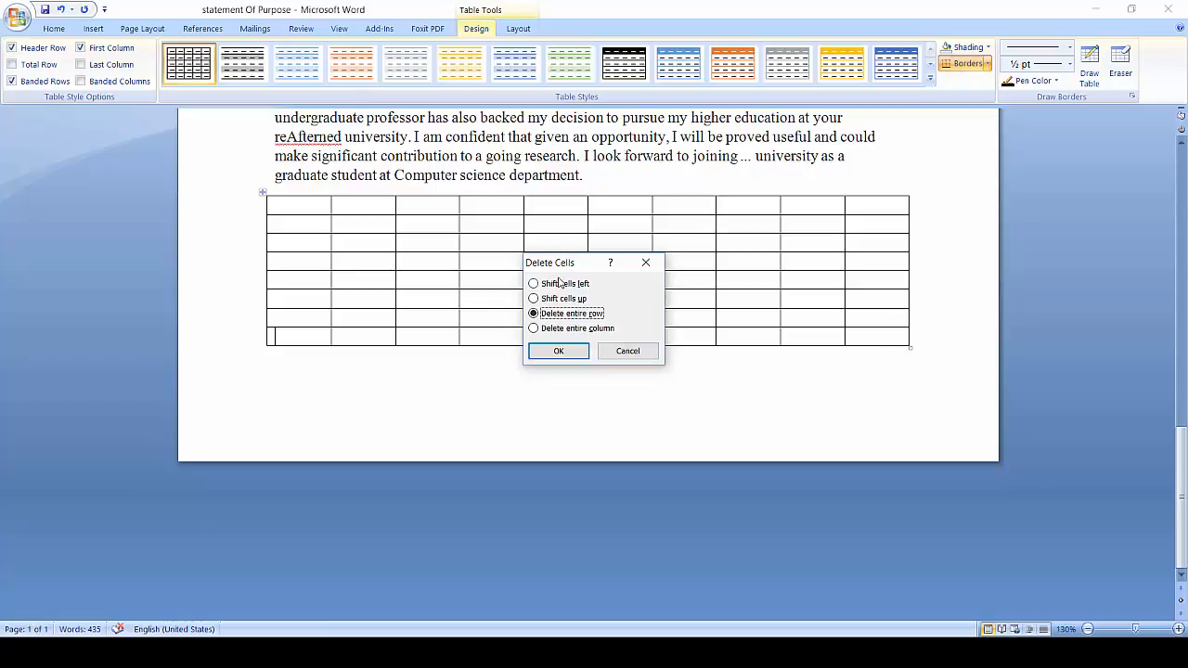
{"action": "left_click", "coordinate": [533, 329]}
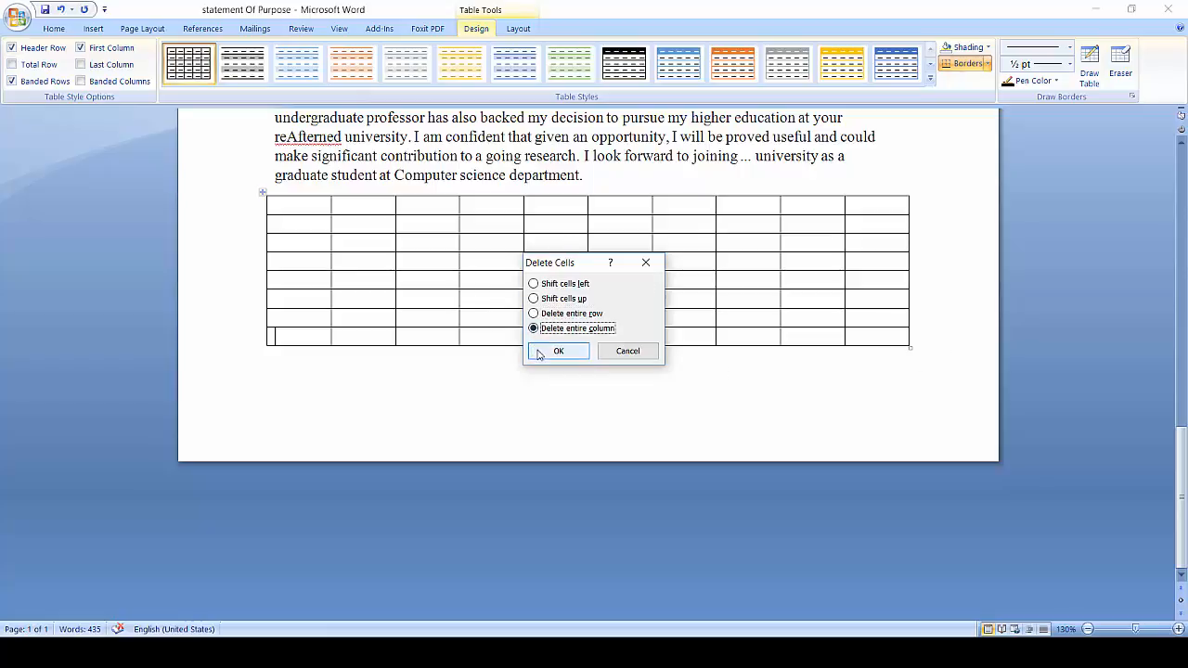
{"action": "left_click", "coordinate": [558, 351]}
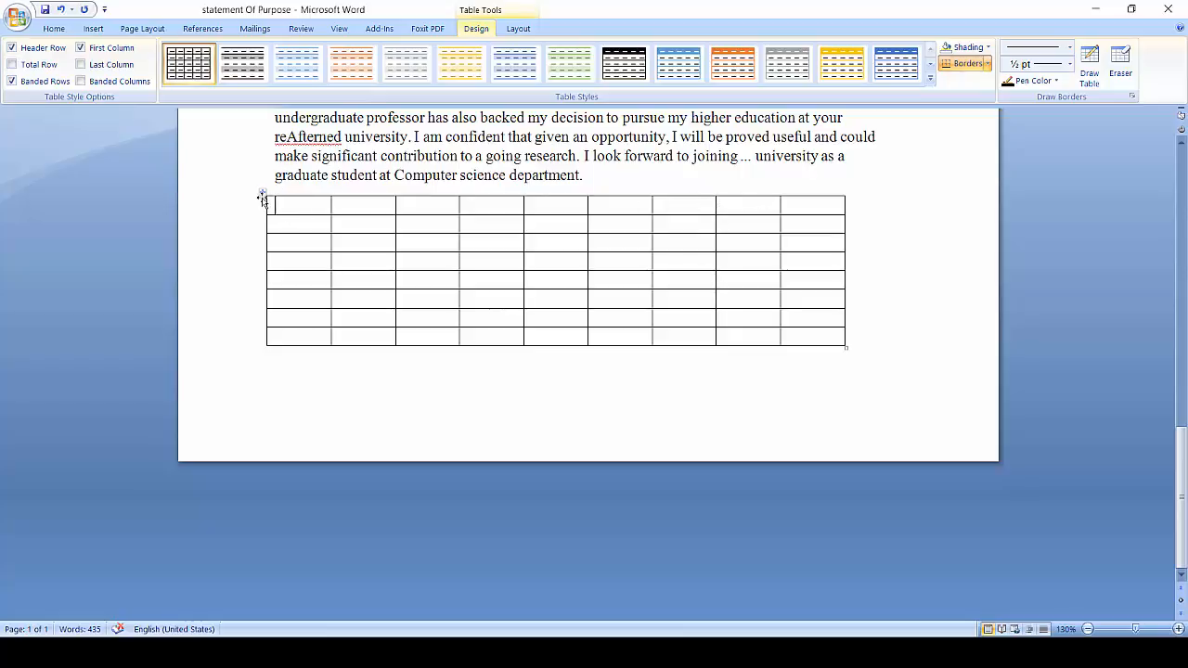
Insert a new column to the left of the table's first column
{"action": "right_click", "coordinate": [297, 340]}
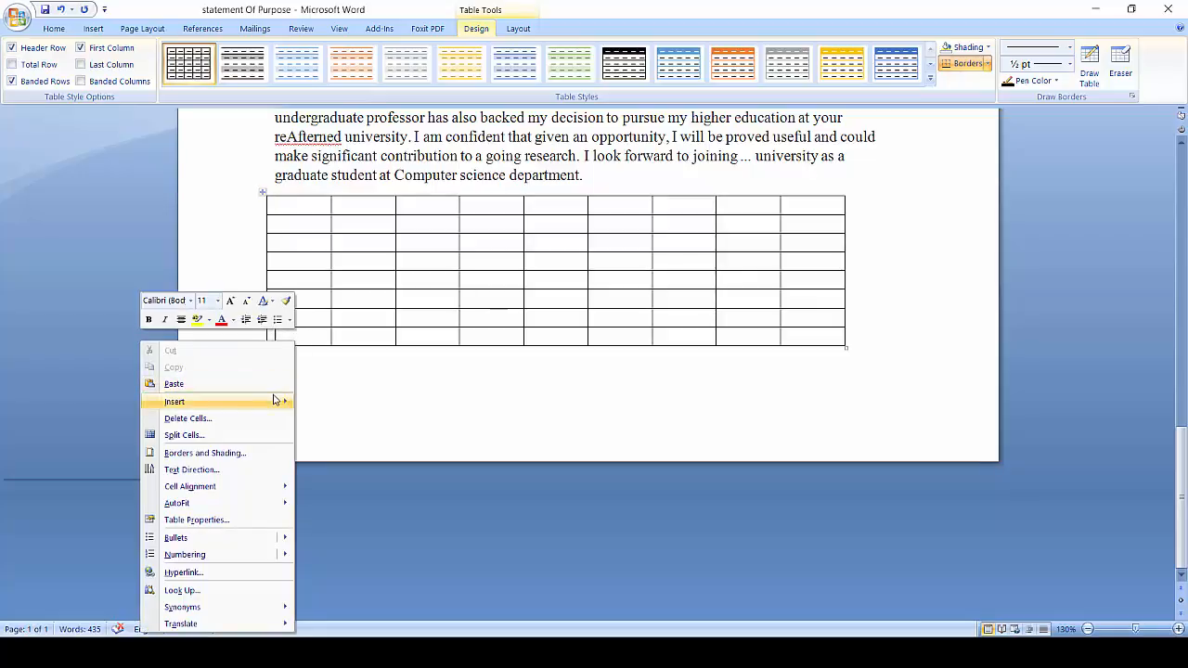
{"action": "mouse_move", "coordinate": [276, 401]}
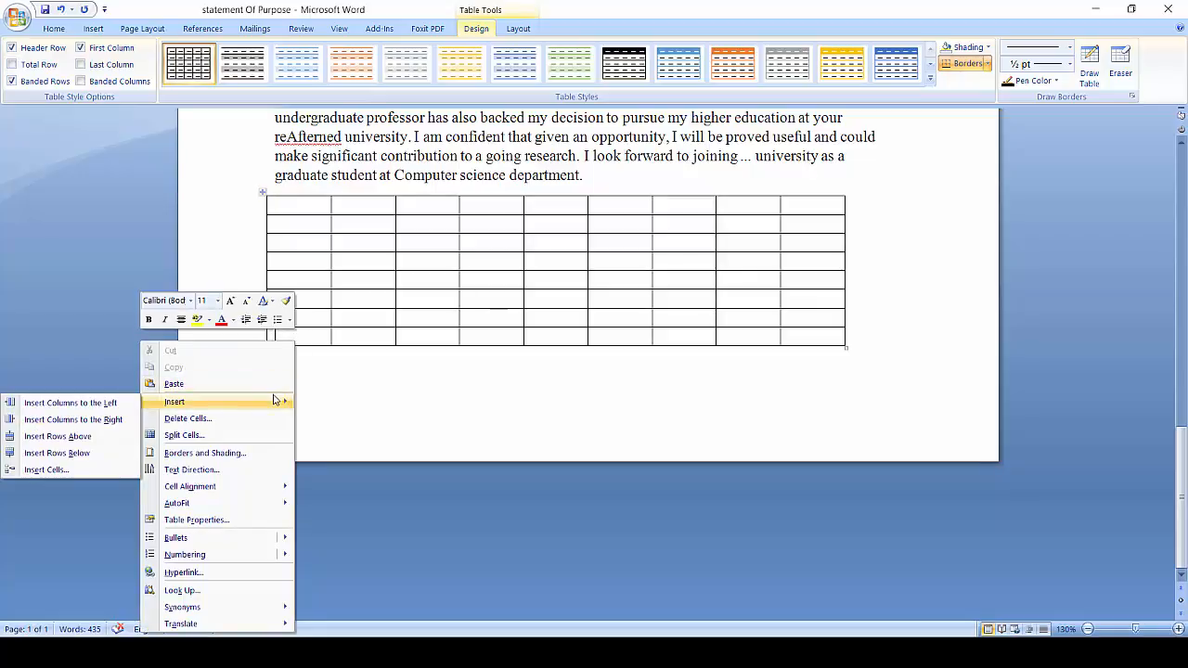
{"action": "left_click", "coordinate": [46, 402]}
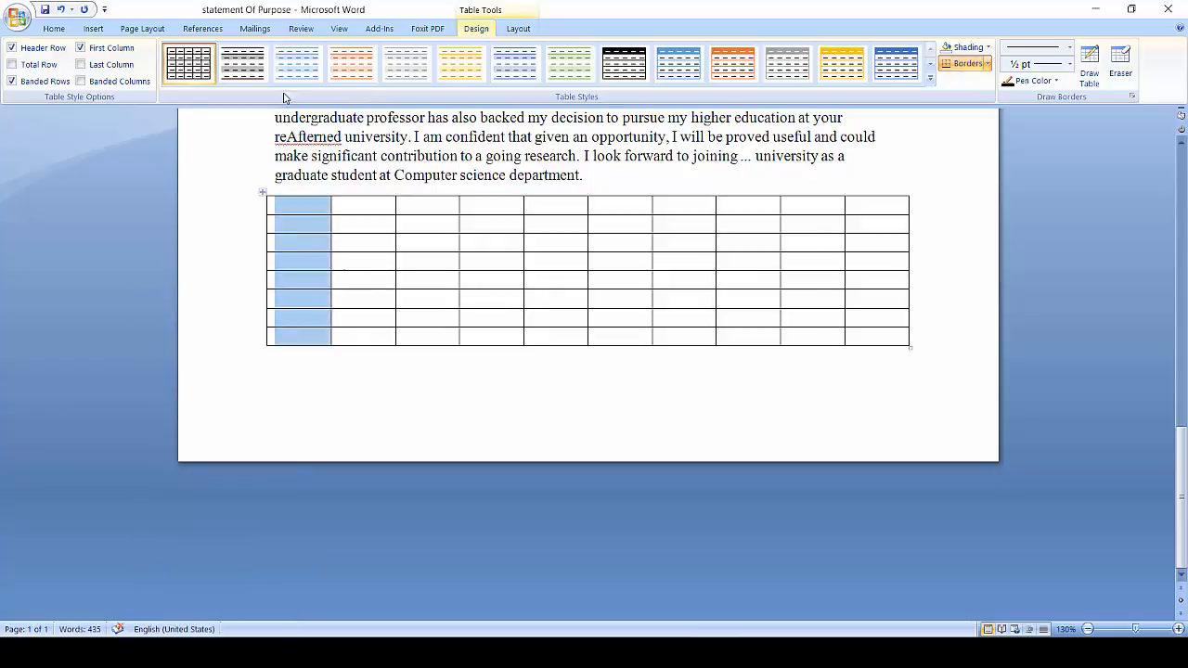
Insert a new row above the table's last row
{"action": "right_click", "coordinate": [342, 332]}
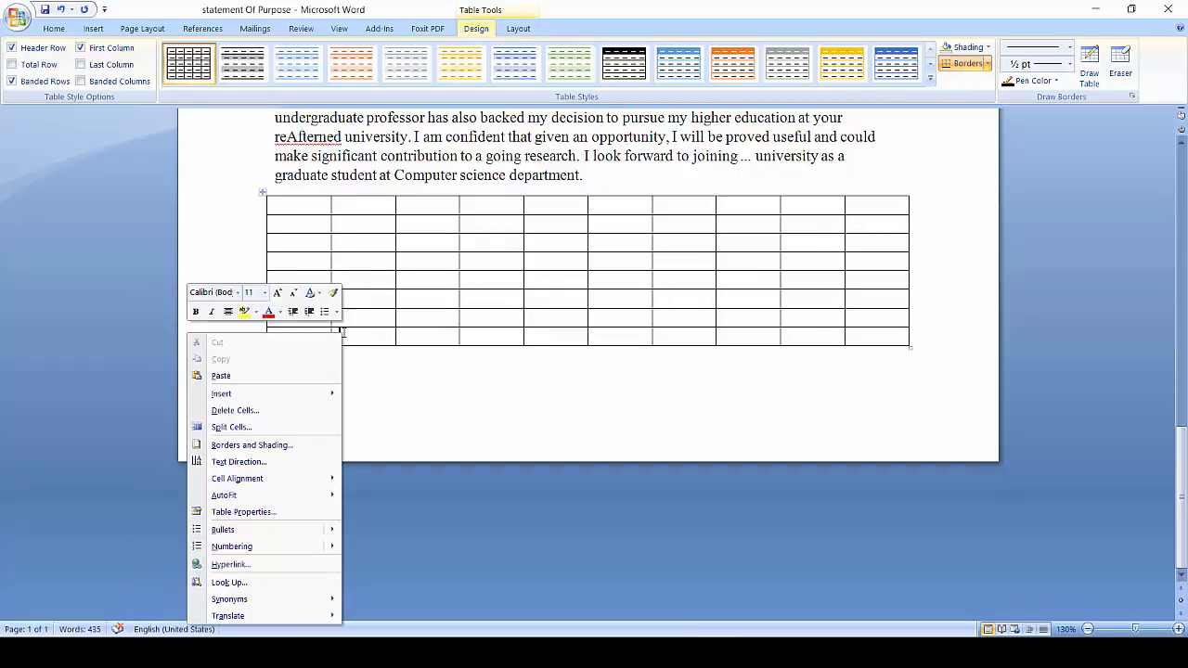
{"action": "mouse_move", "coordinate": [319, 395]}
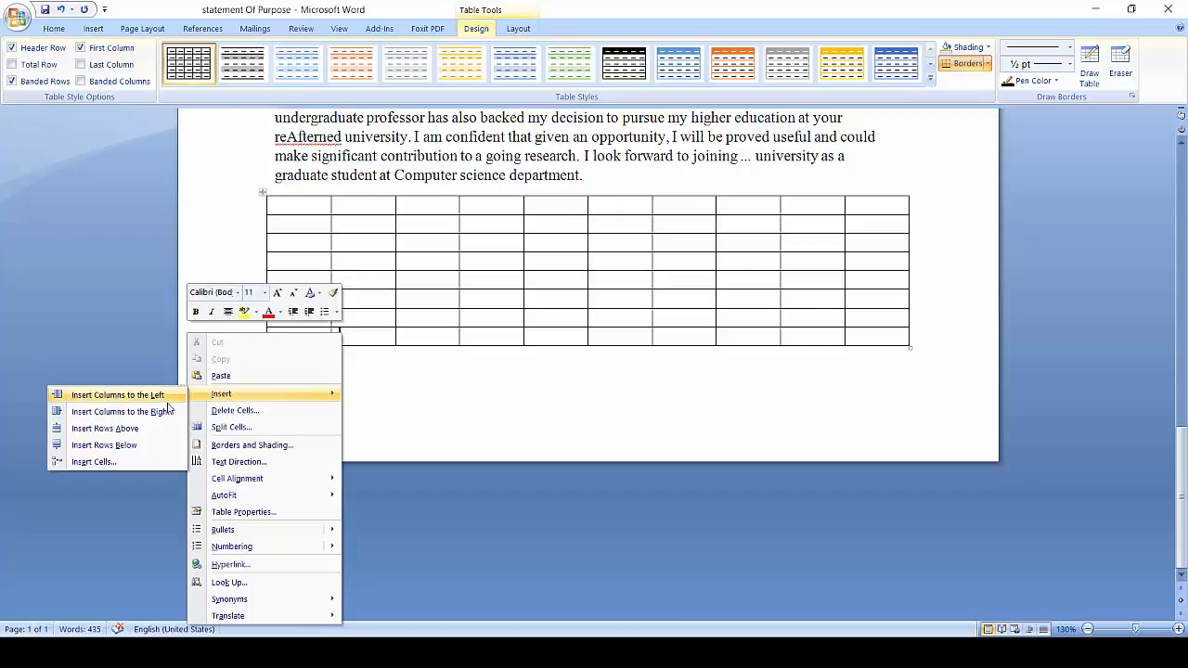
{"action": "left_click", "coordinate": [164, 428]}
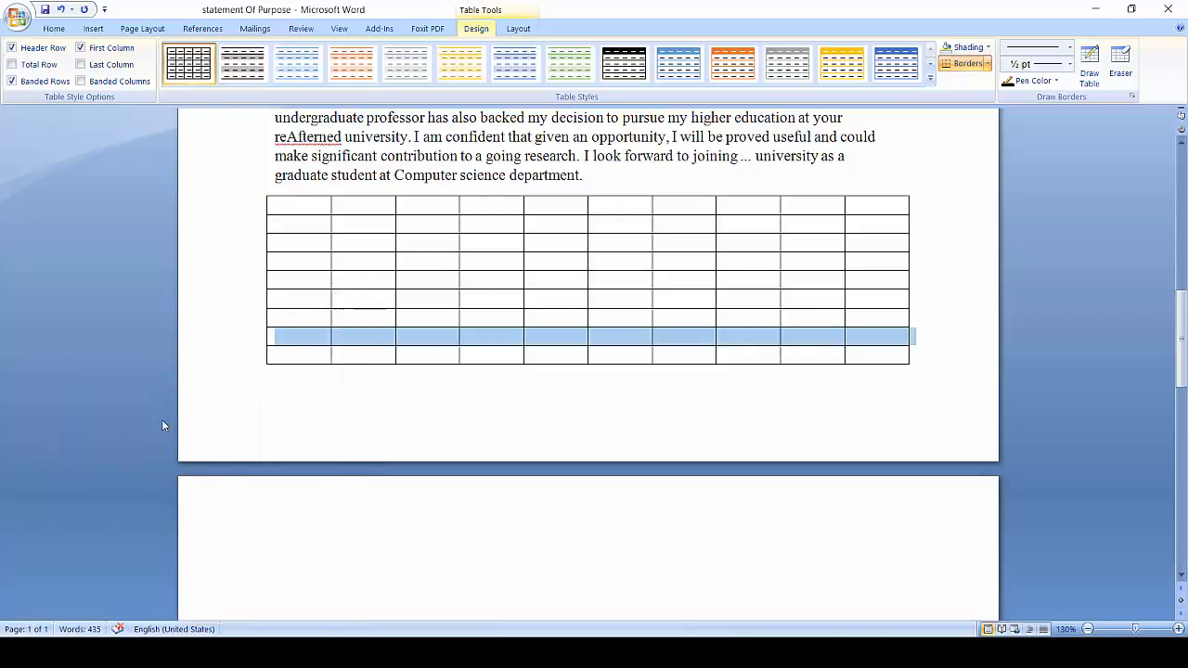
{"action": "left_click", "coordinate": [318, 350]}
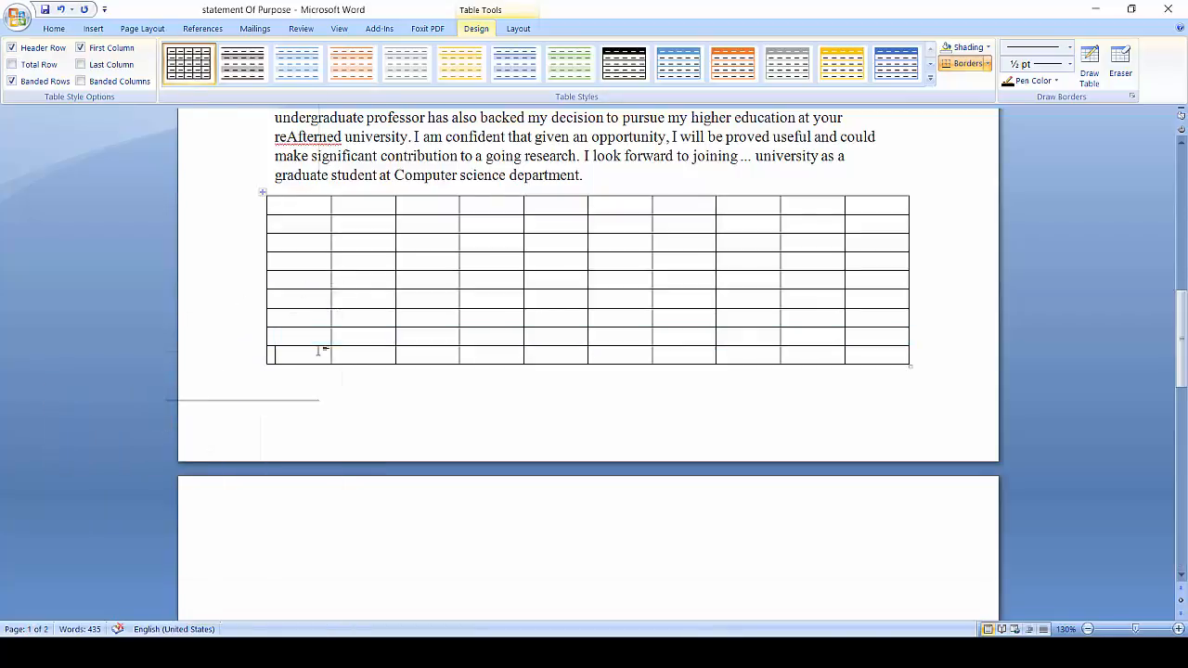
{"action": "right_click", "coordinate": [318, 350]}
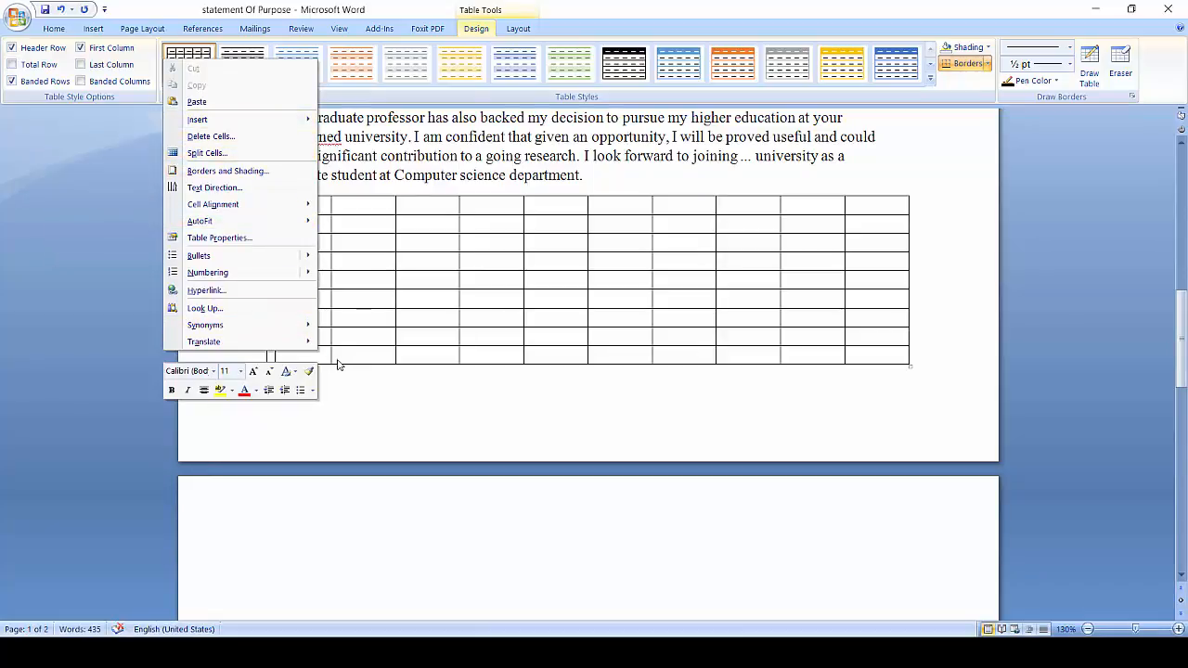
{"action": "left_click", "coordinate": [348, 398]}
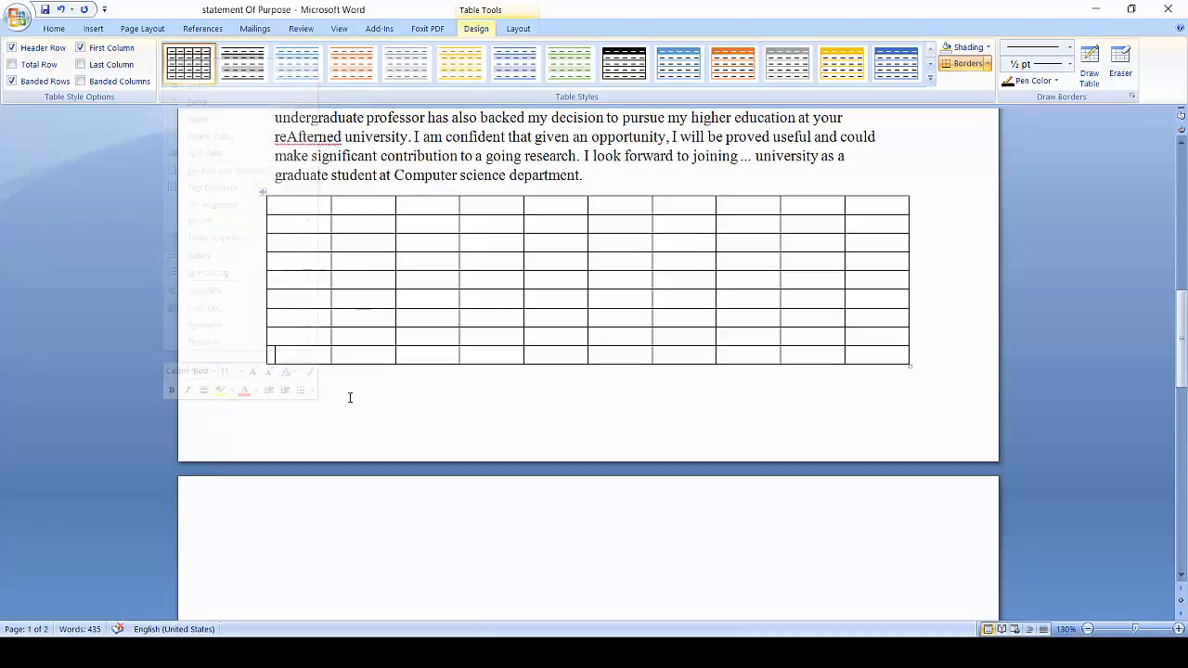
Move the whole table down onto the second page and try enlarging it from its lower-right corner
{"action": "left_click", "coordinate": [261, 199]}
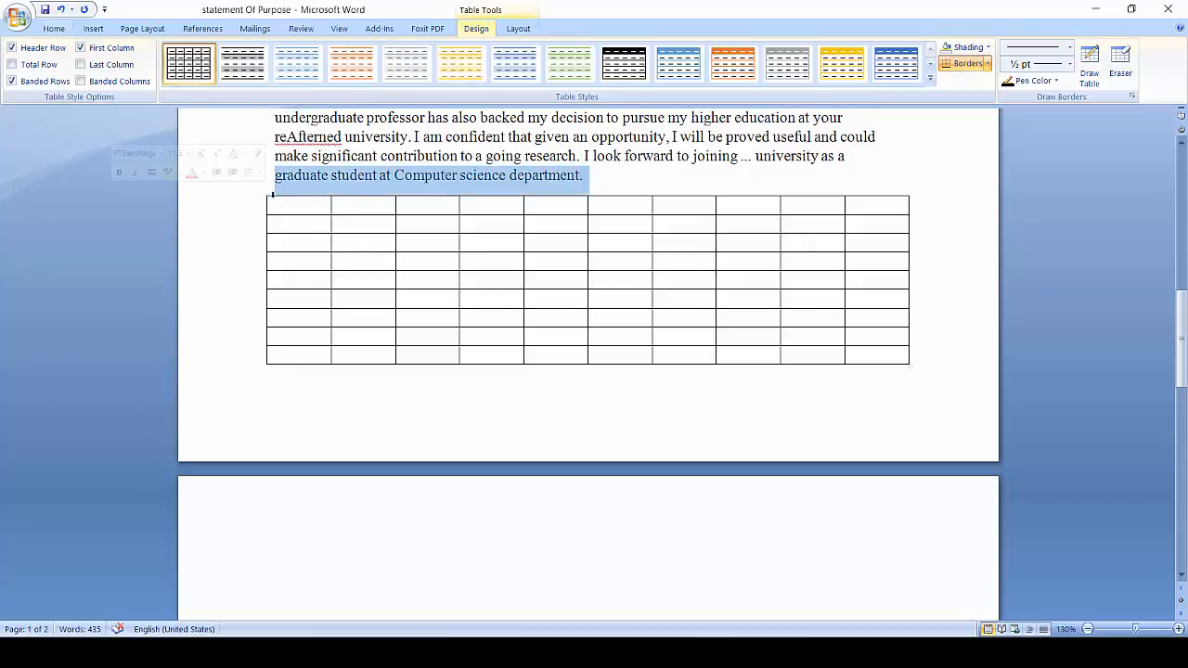
{"action": "left_click", "coordinate": [269, 195]}
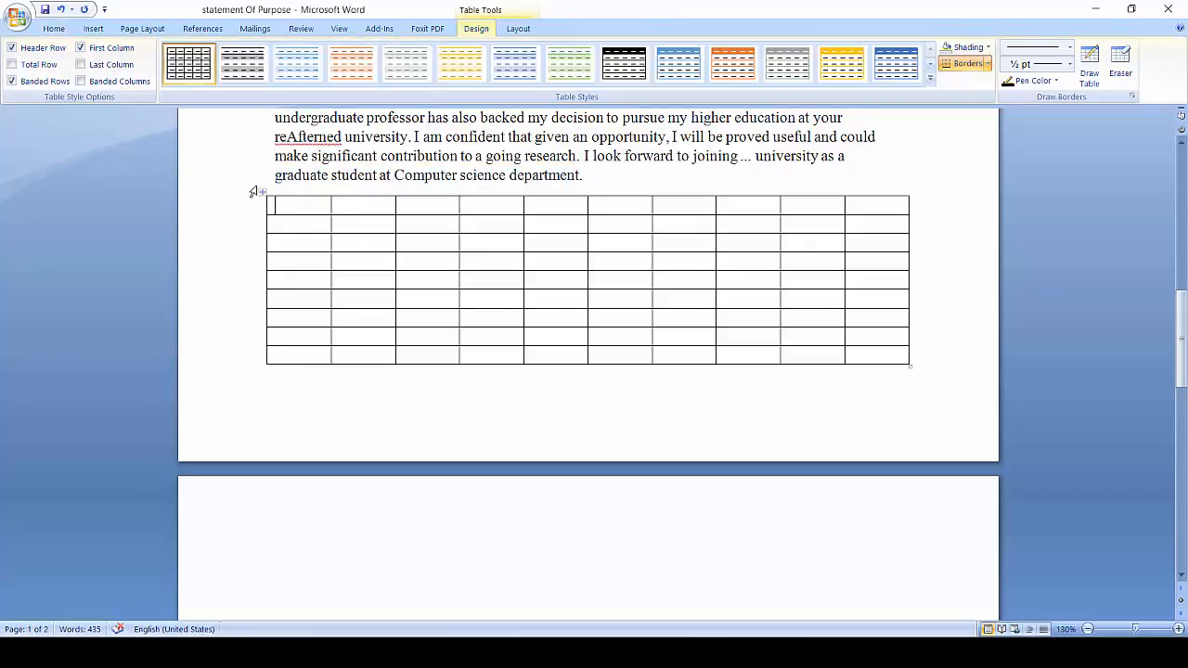
{"action": "left_click_drag", "start_coordinate": [263, 193], "coordinate": [241, 260]}
{"action": "scroll", "coordinate": [285, 341], "scroll_direction": "down", "scroll_amount": 4}
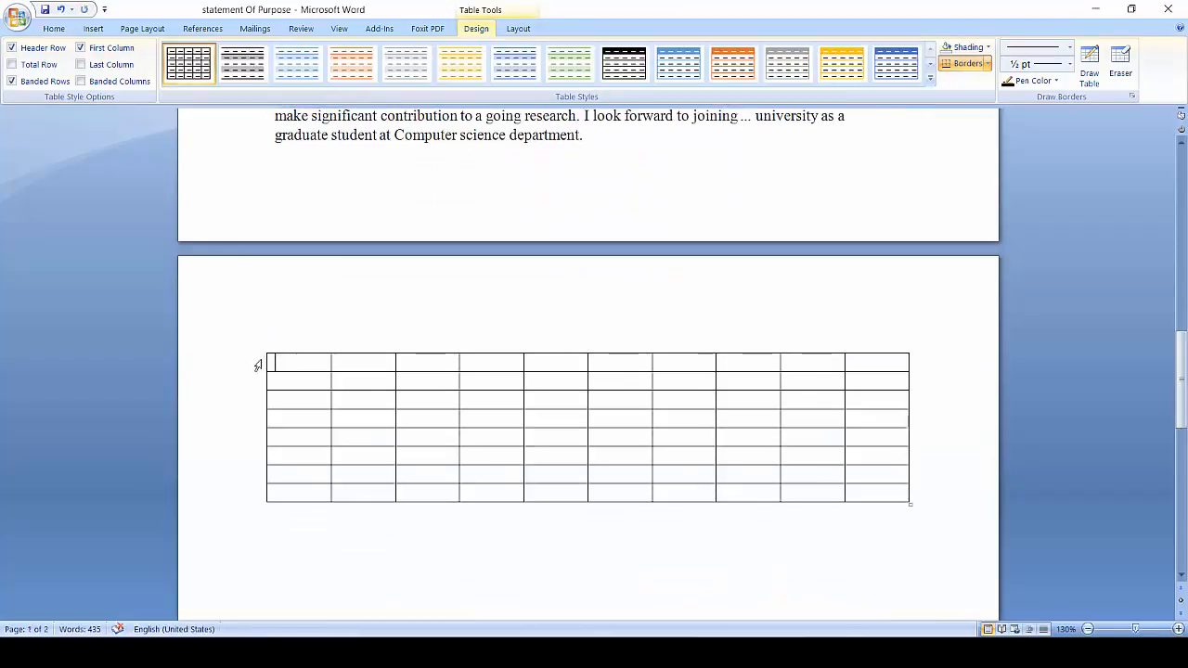
{"action": "left_click", "coordinate": [263, 348]}
{"action": "left_click", "coordinate": [442, 509]}
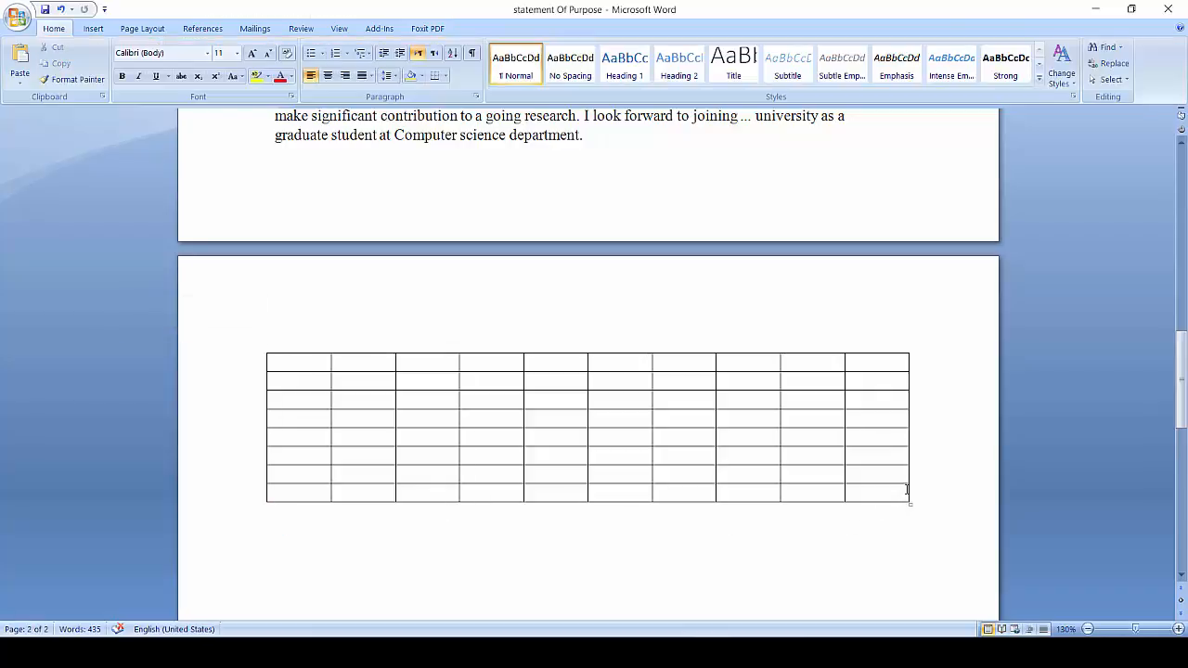
{"action": "left_click", "coordinate": [907, 493]}
{"action": "left_click_drag", "start_coordinate": [910, 505], "coordinate": [945, 562]}
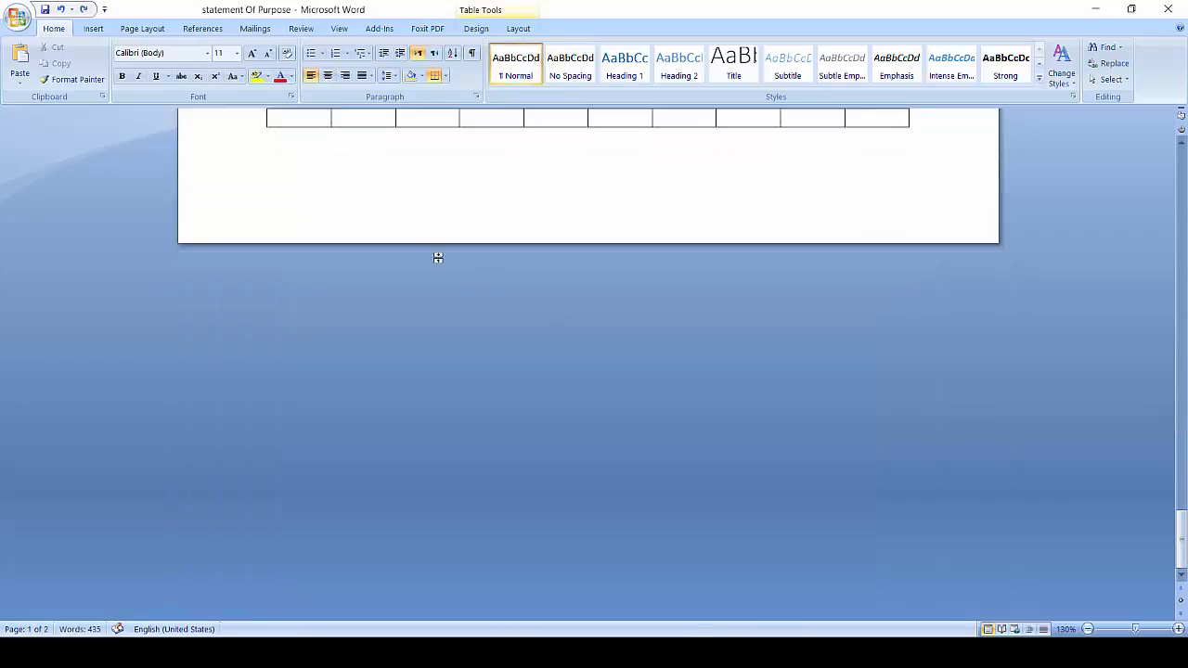
{"action": "left_click", "coordinate": [92, 28]}
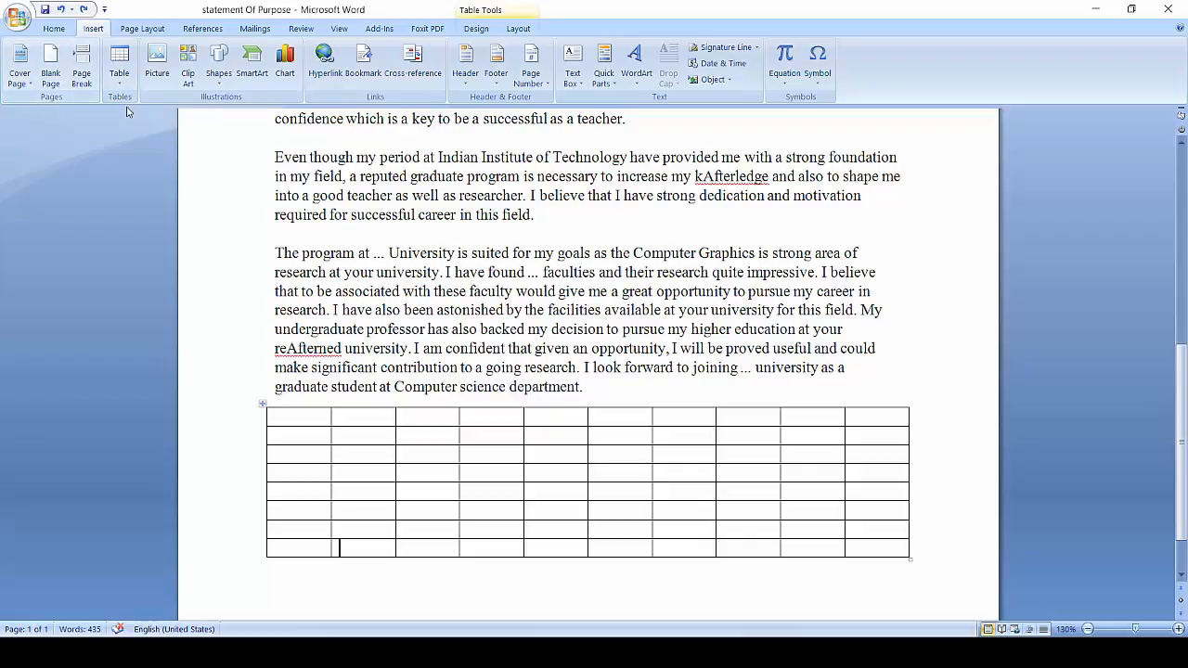
{"action": "scroll", "coordinate": [407, 277], "scroll_direction": "down", "scroll_amount": 1}
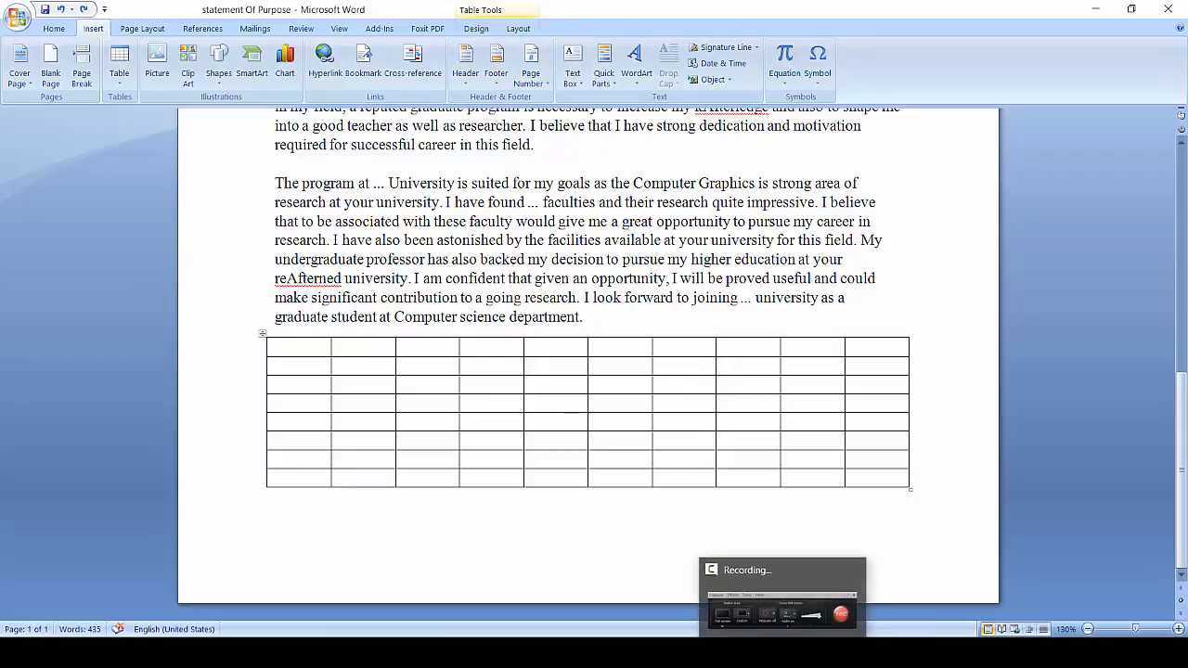
{"action": "left_click", "coordinate": [783, 653]}
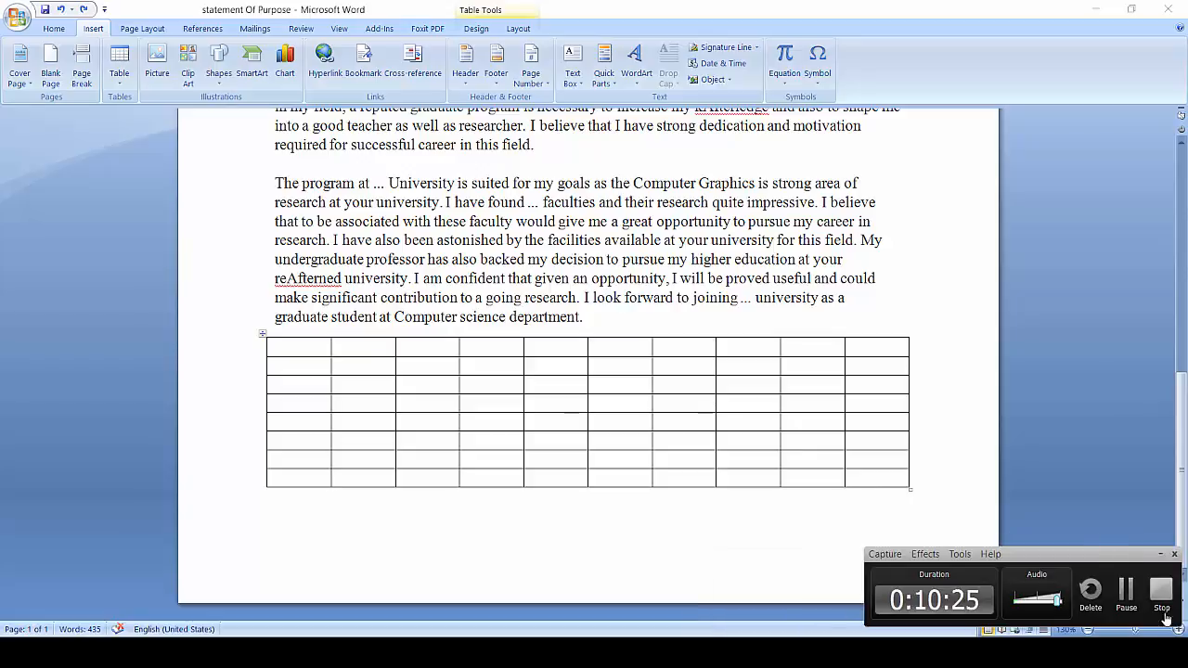